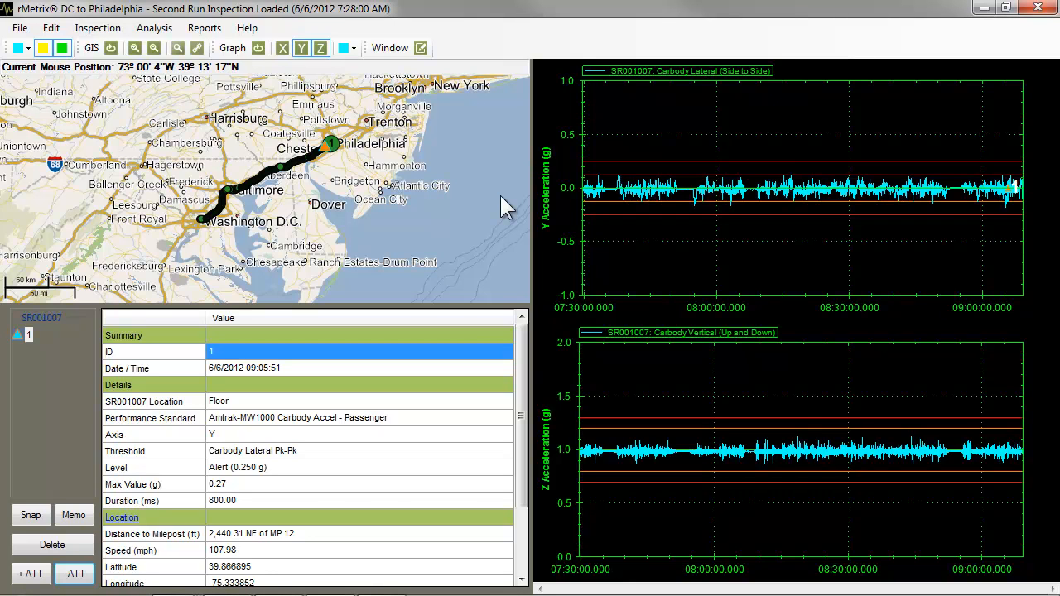
# Step: Open the metadata template editor and review the Vehicle, Track and Inspector groups and the individual Inspector fields
pyautogui.click(60, 30)
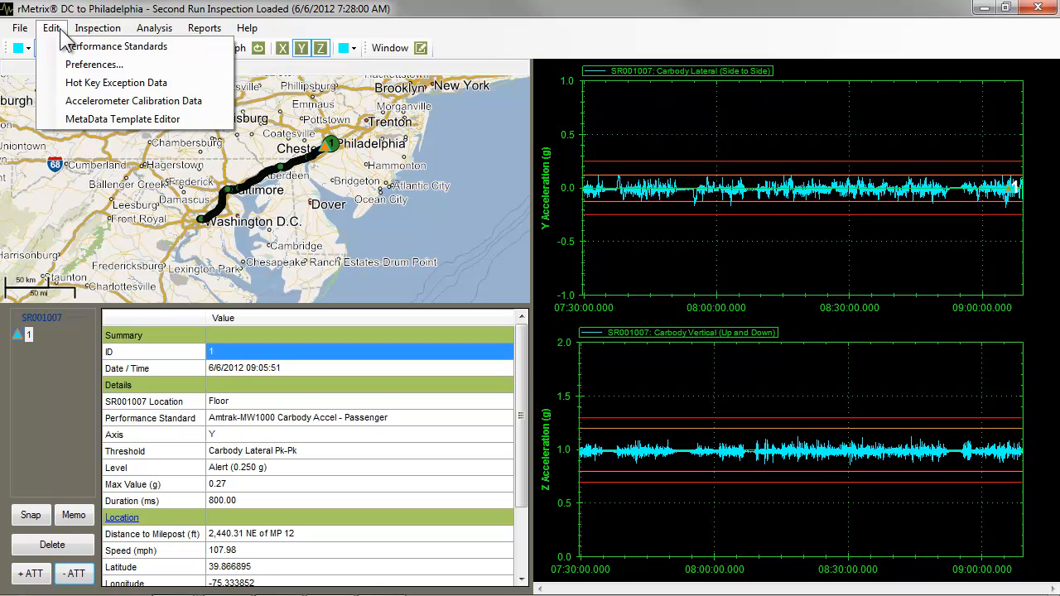
pyautogui.click(97, 128)
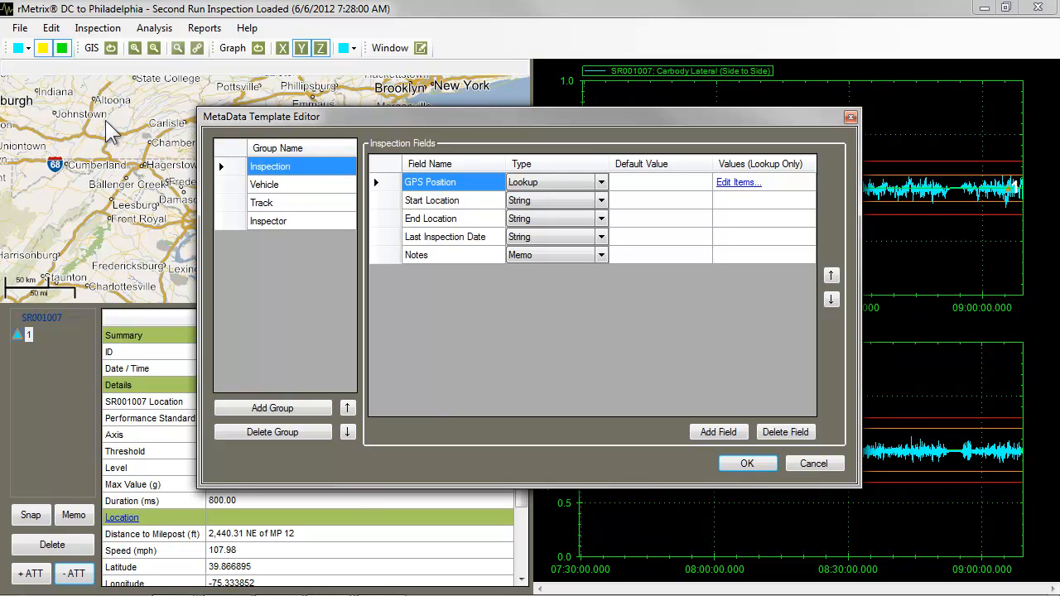
pyautogui.click(275, 186)
pyautogui.click(276, 204)
pyautogui.click(298, 222)
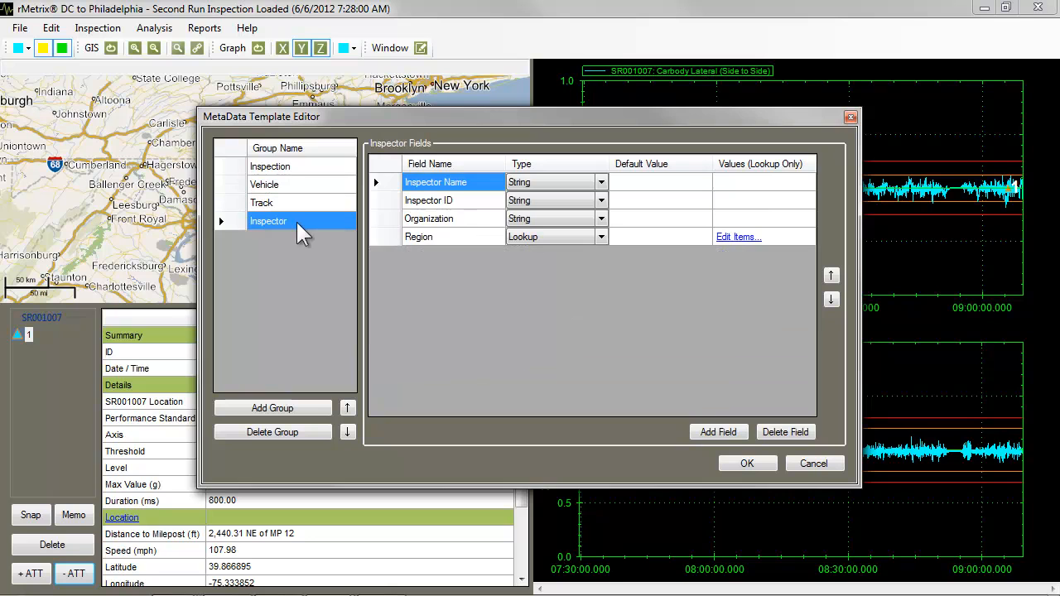
pyautogui.click(457, 200)
pyautogui.click(454, 219)
pyautogui.click(453, 236)
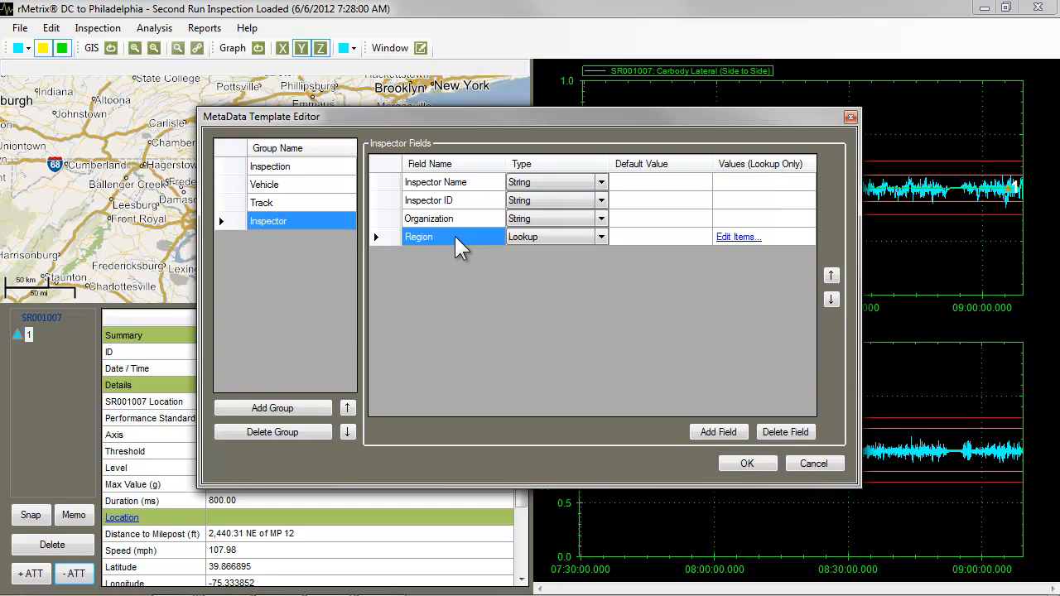
# Step: Examine the Region field's available types and lookup items, and close the metadata template editor without changes
pyautogui.click(603, 235)
pyautogui.click(604, 235)
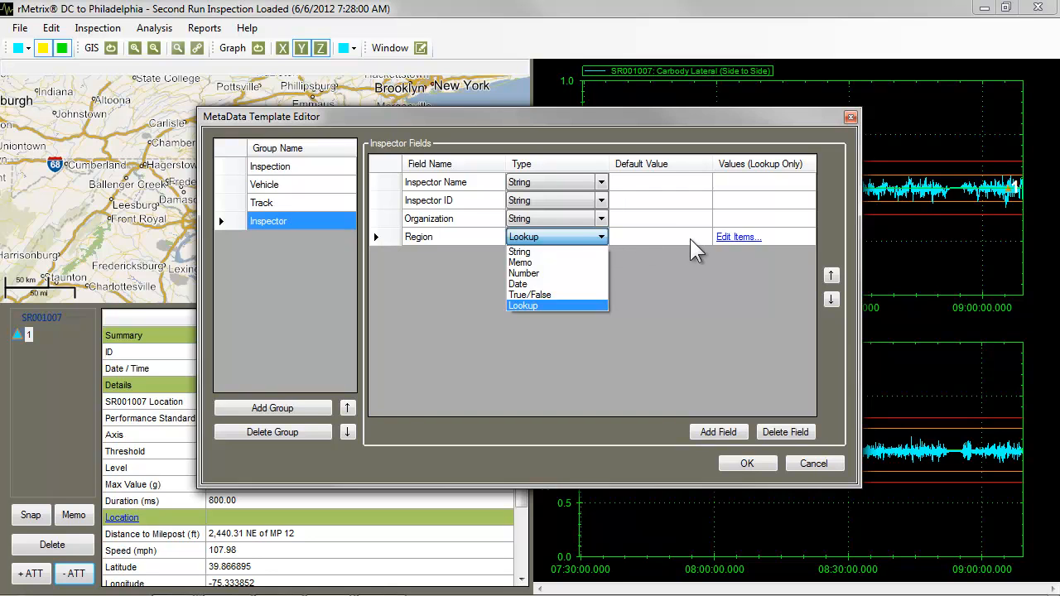
pyautogui.click(736, 238)
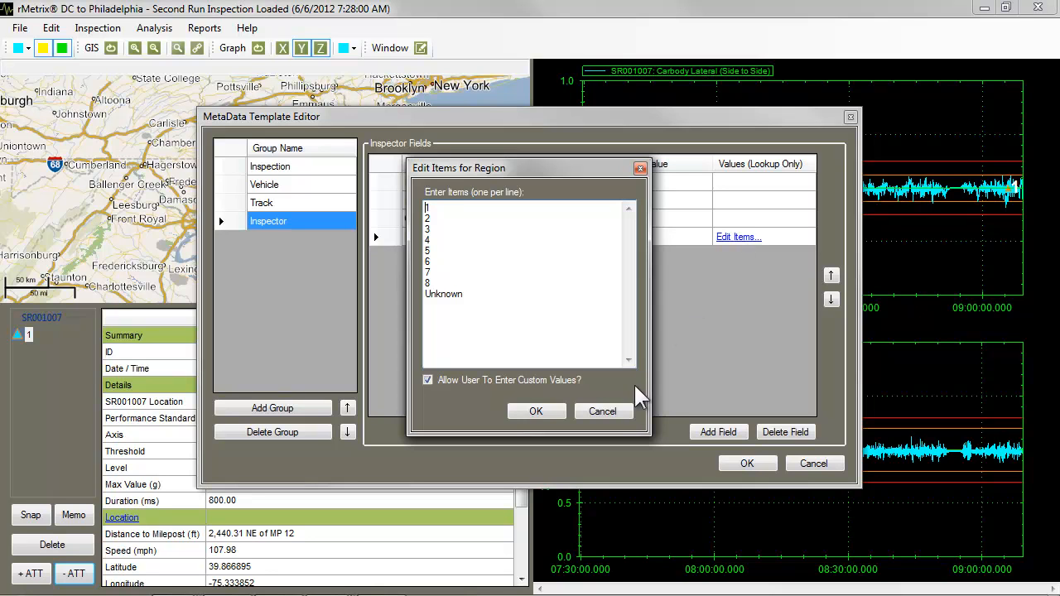
pyautogui.click(617, 410)
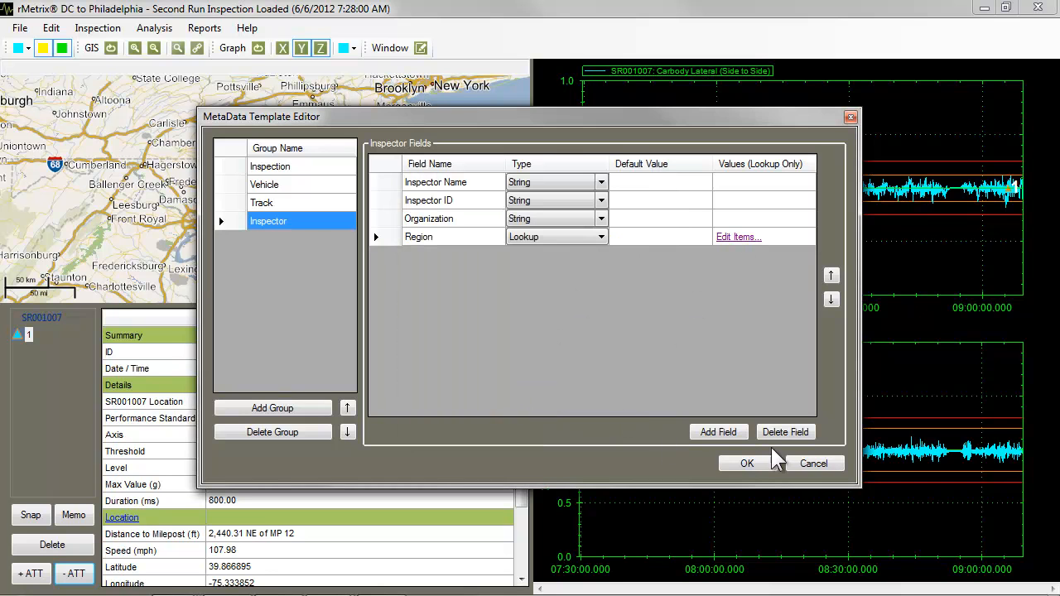
pyautogui.click(811, 465)
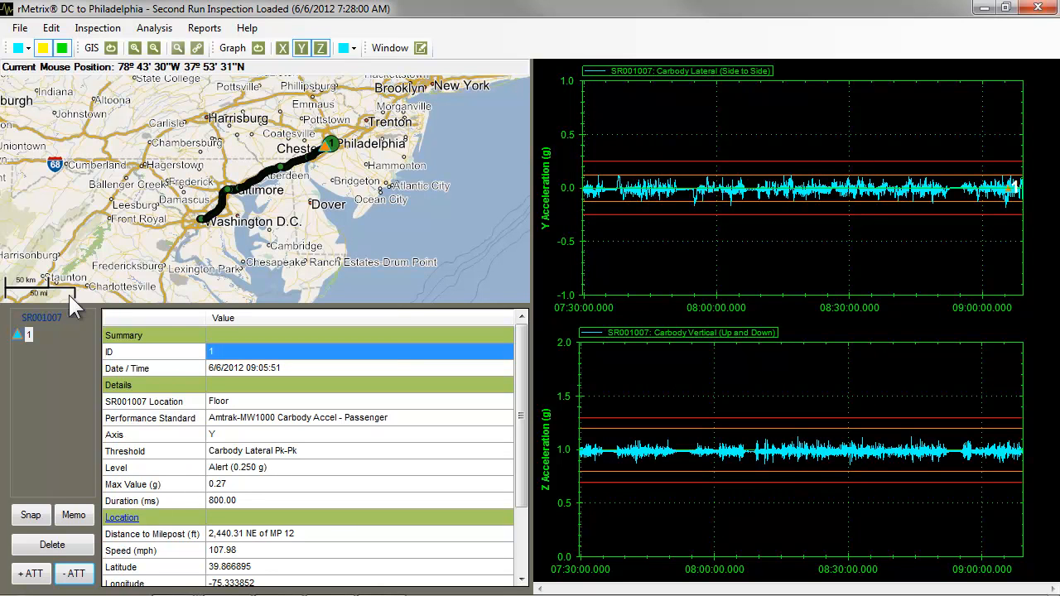
# Step: Open the inspection information and look through the Vehicle, Track and Inspector groups, including each Inspector field
pyautogui.click(98, 27)
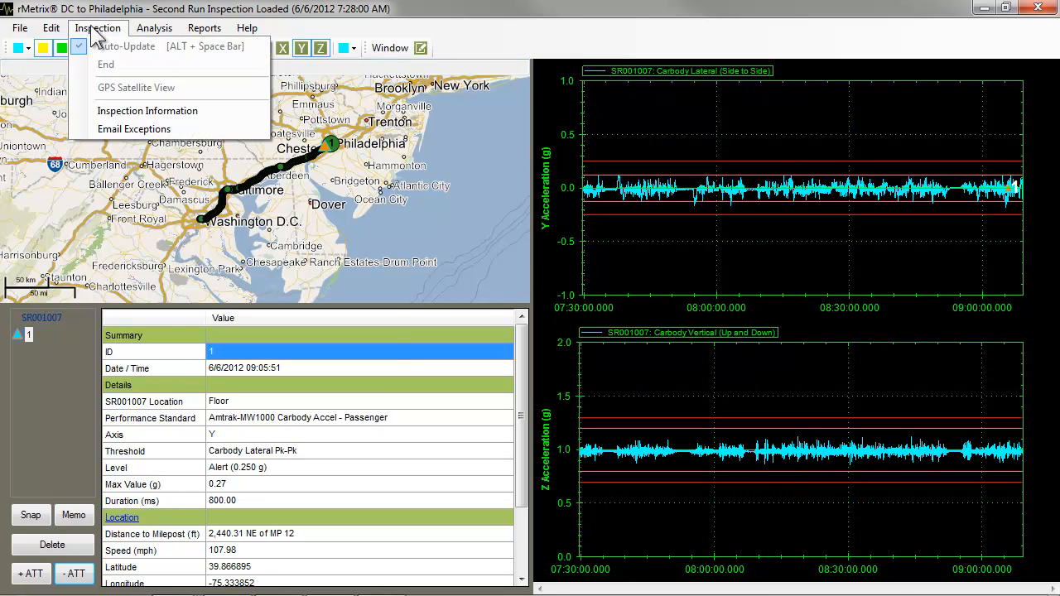
pyautogui.click(121, 114)
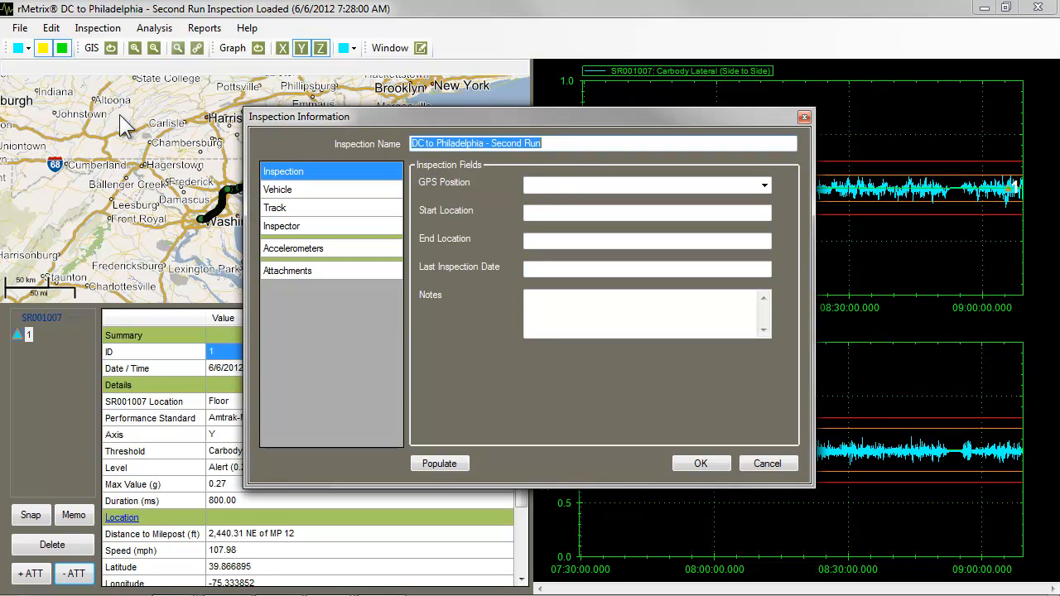
pyautogui.click(271, 190)
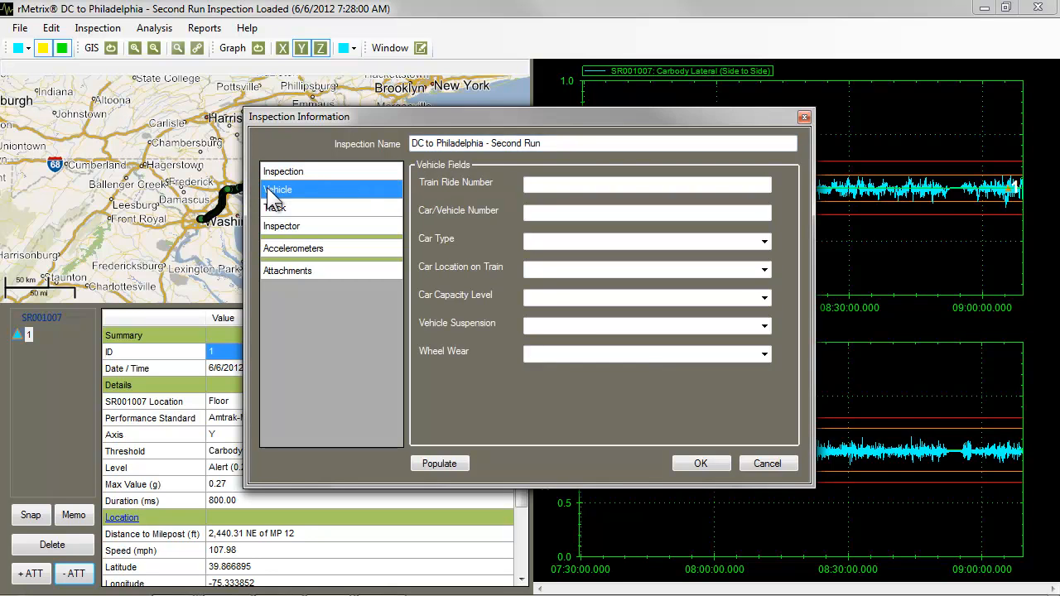
pyautogui.click(277, 208)
pyautogui.click(362, 223)
pyautogui.click(571, 184)
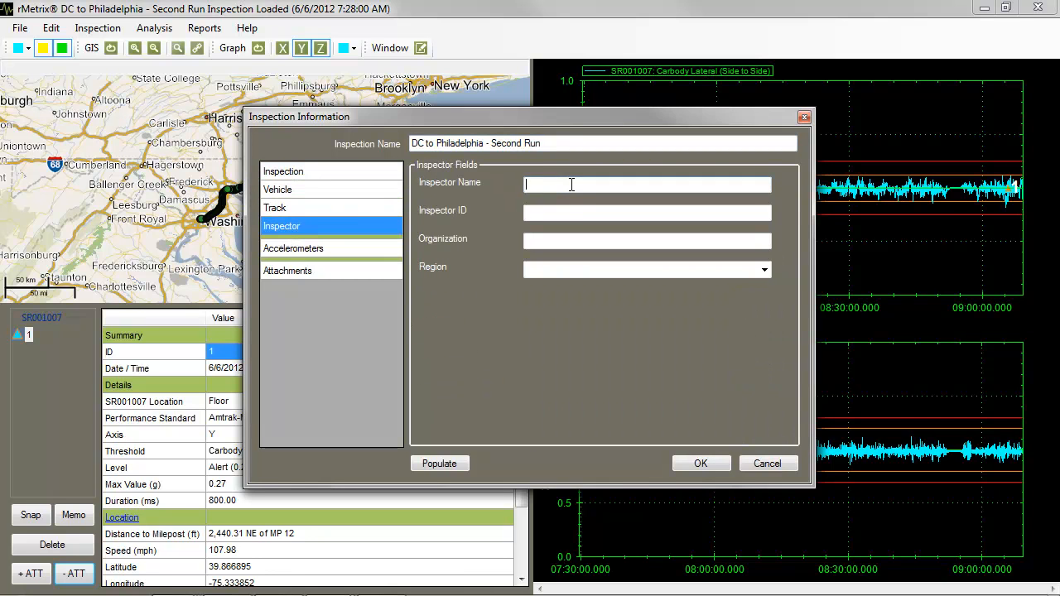
pyautogui.click(563, 212)
pyautogui.click(558, 241)
pyautogui.click(557, 271)
# Step: Populate the inspection information from the "DC to Philadelphia - Frist Run" inspection, overwriting any existing information
pyautogui.click(453, 462)
pyautogui.click(464, 303)
pyautogui.click(466, 315)
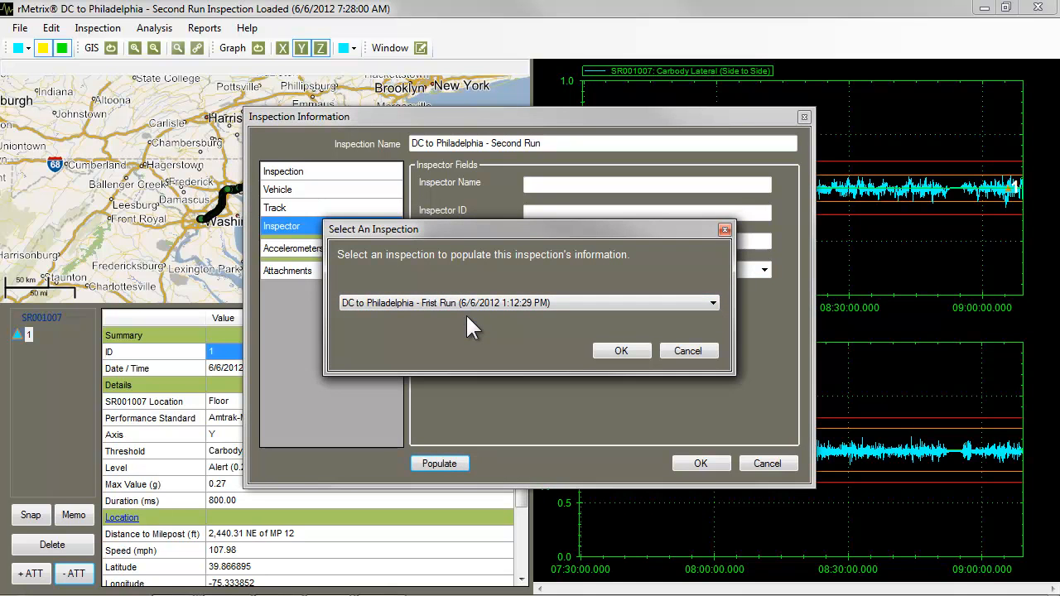
pyautogui.click(623, 350)
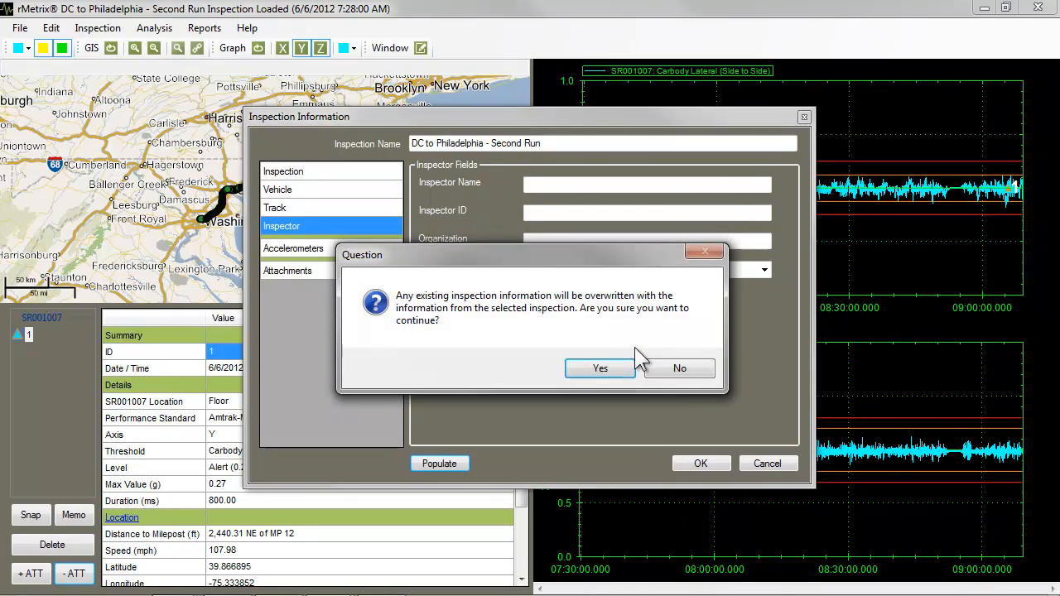
pyautogui.click(598, 368)
# Step: Review the populated Track, Vehicle and Inspection fields, the accelerometer location and the attachments list
pyautogui.click(282, 208)
pyautogui.click(295, 191)
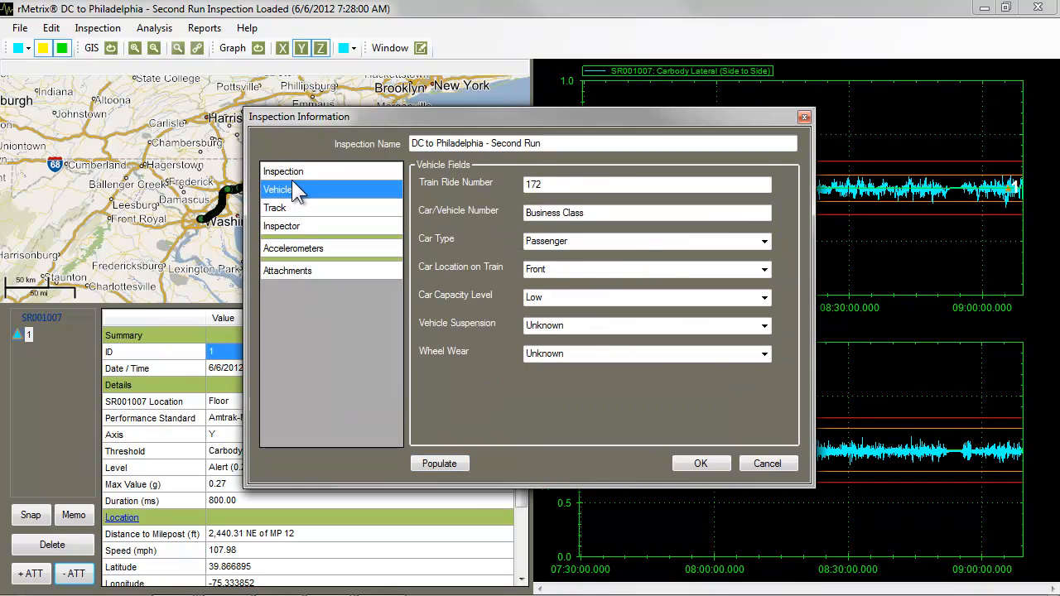
pyautogui.press('Up')
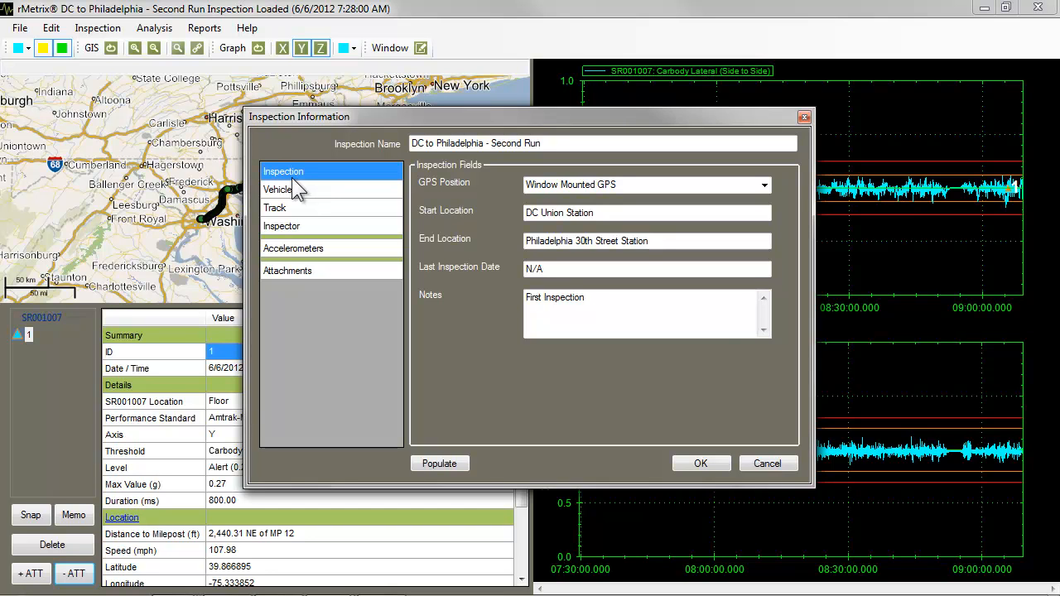
pyautogui.click(291, 250)
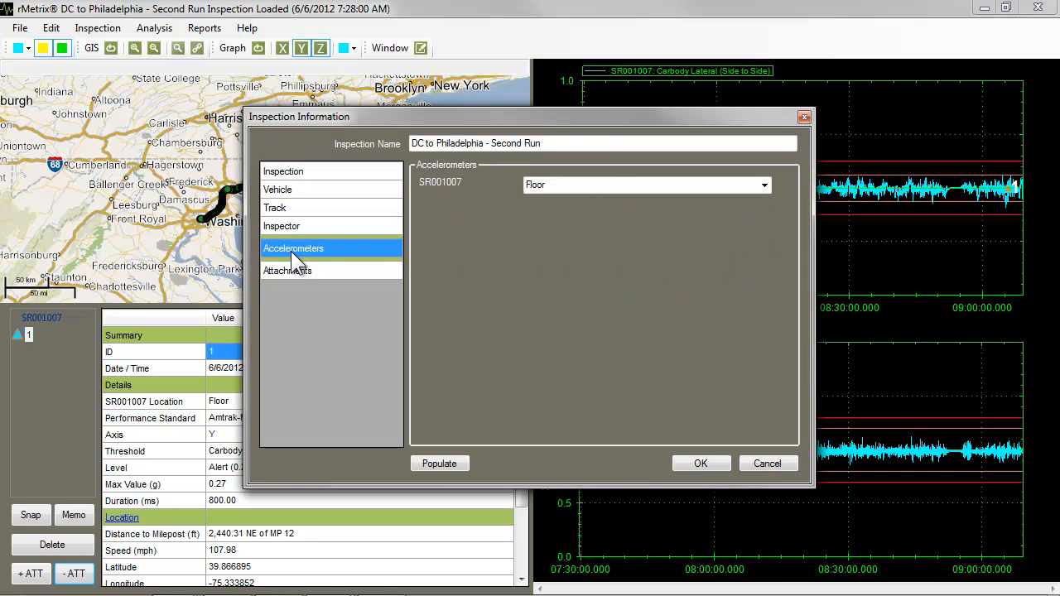
pyautogui.click(292, 270)
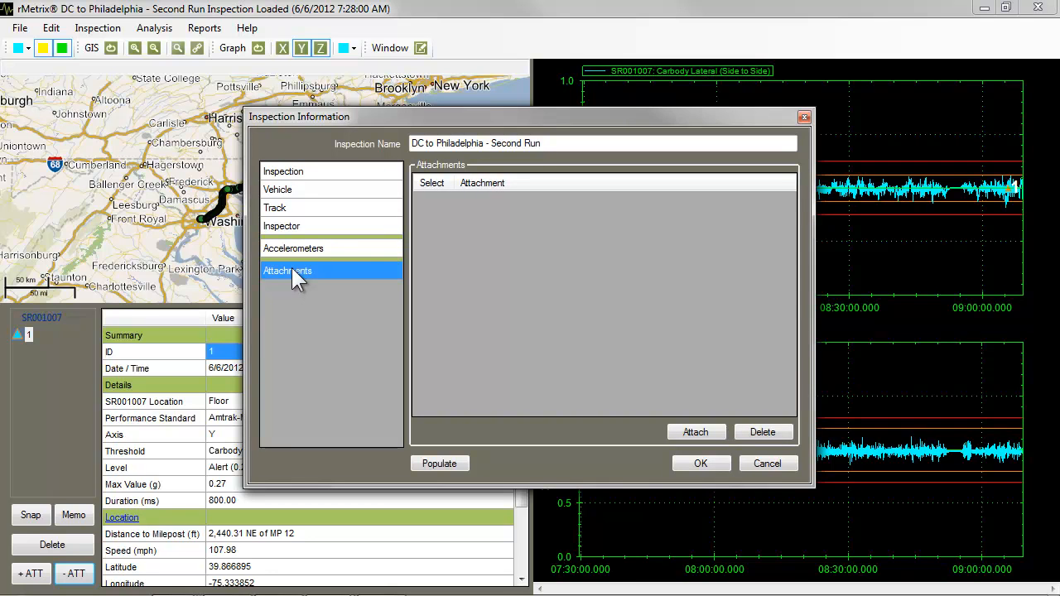
# Step: Set the accelerometer's location to Seat Back and save the inspection information
pyautogui.click(298, 249)
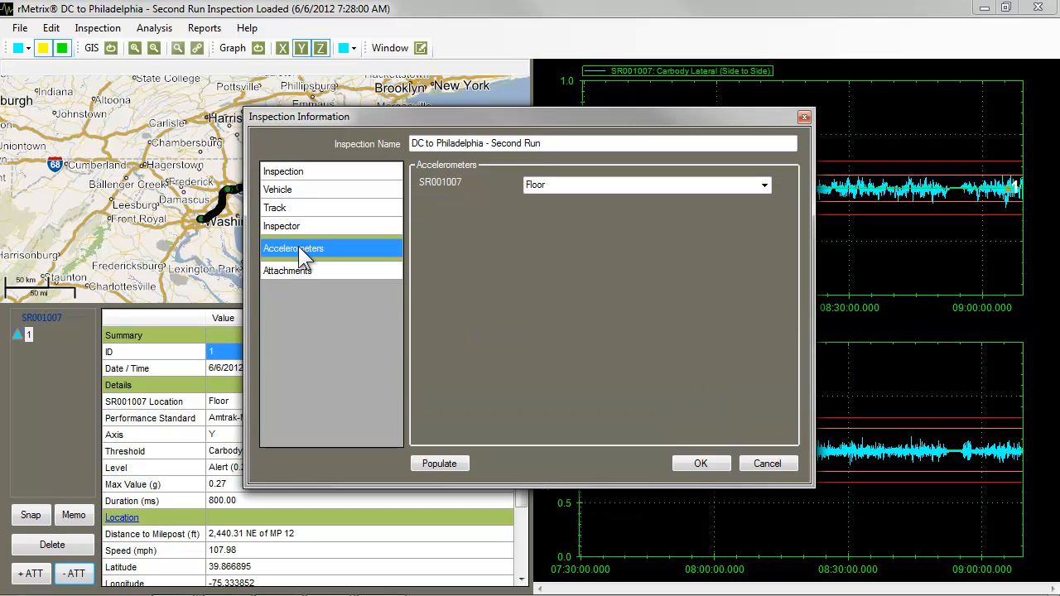
pyautogui.click(763, 186)
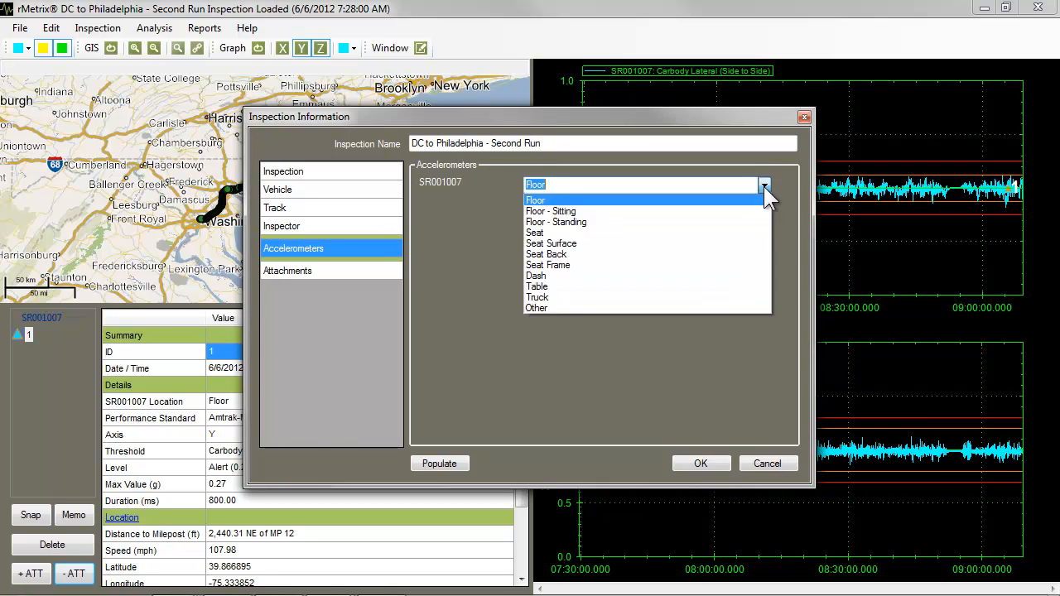
pyautogui.click(569, 254)
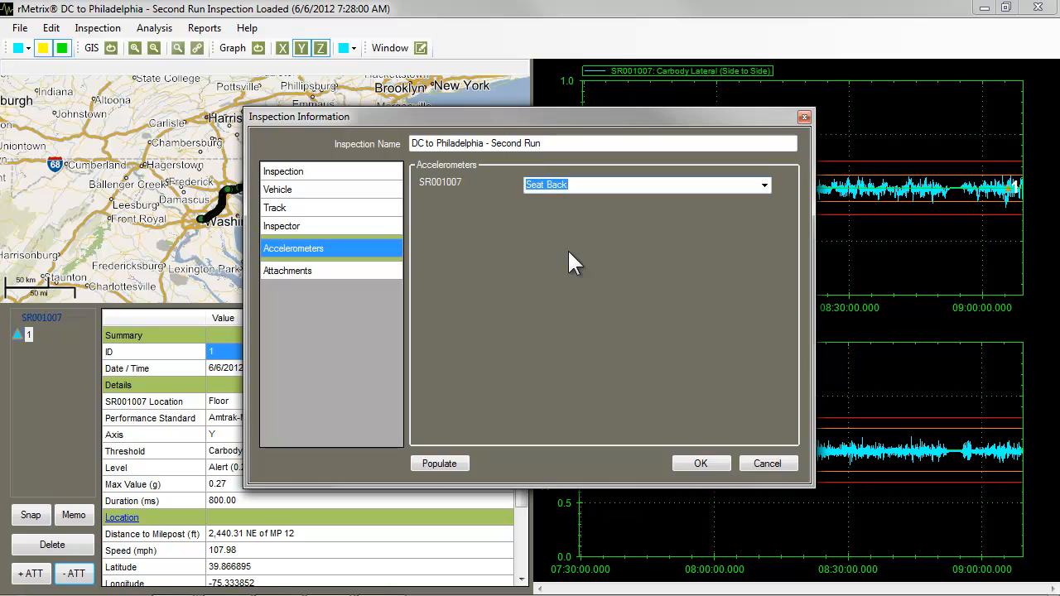
pyautogui.click(700, 463)
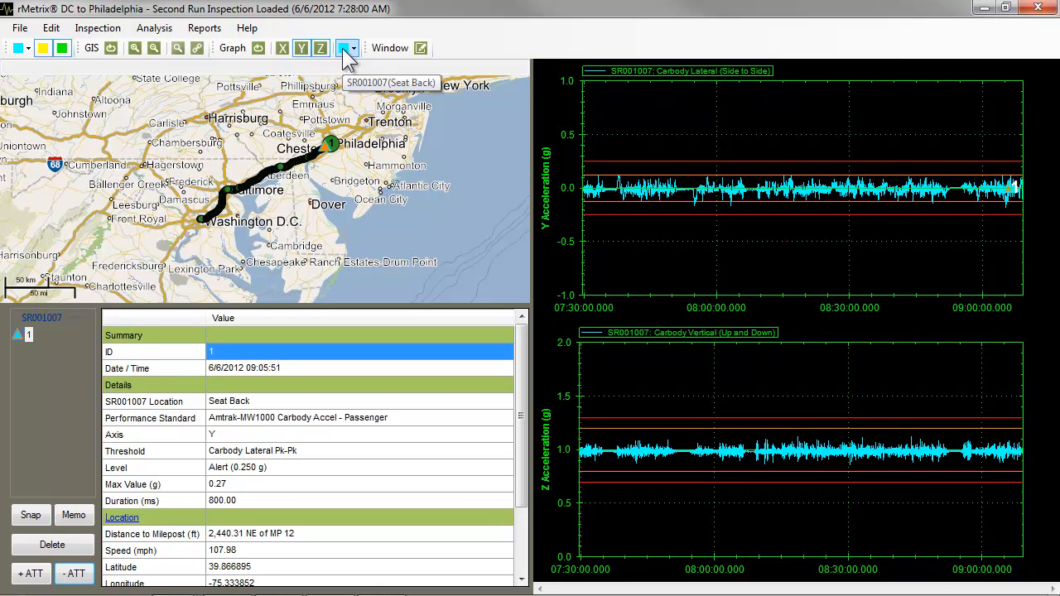
# Step: Attach AccelerometerMounting1.JPG from the Desktop to the inspection through its inspection information
pyautogui.click(97, 27)
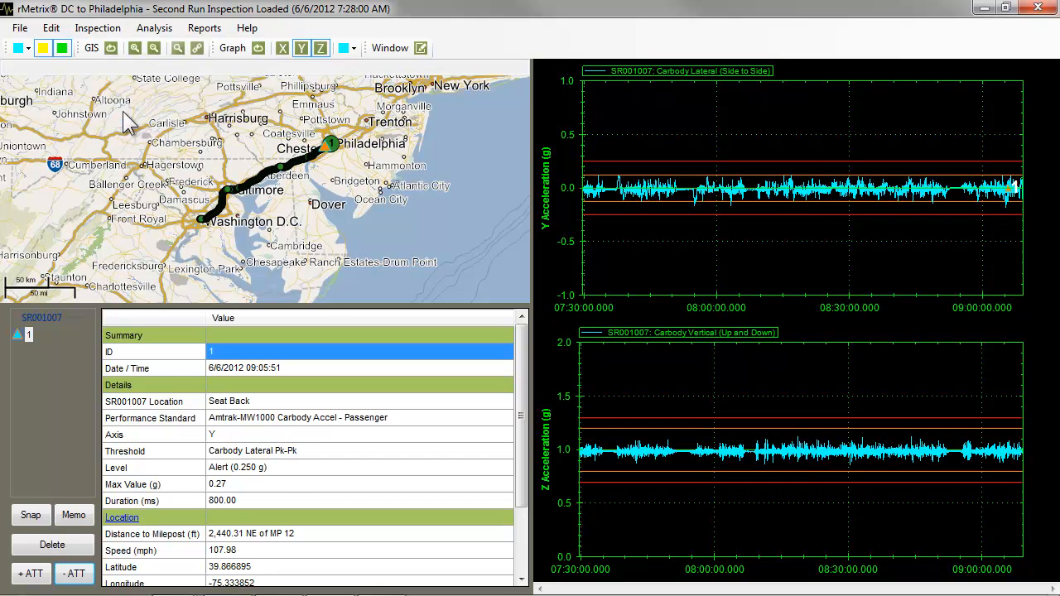
pyautogui.click(126, 113)
pyautogui.click(311, 271)
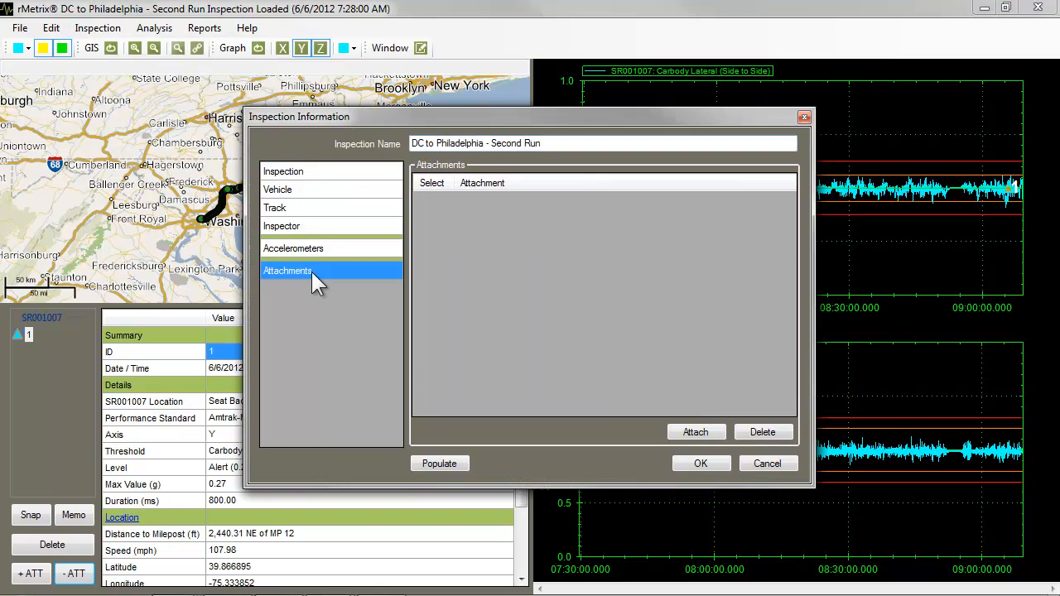
pyautogui.click(695, 432)
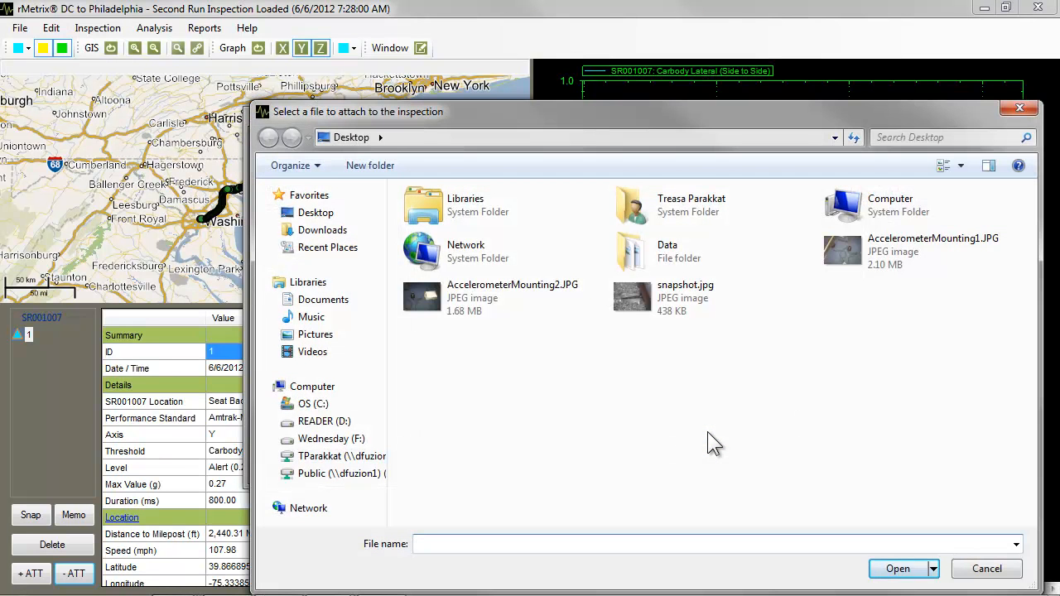
pyautogui.click(892, 258)
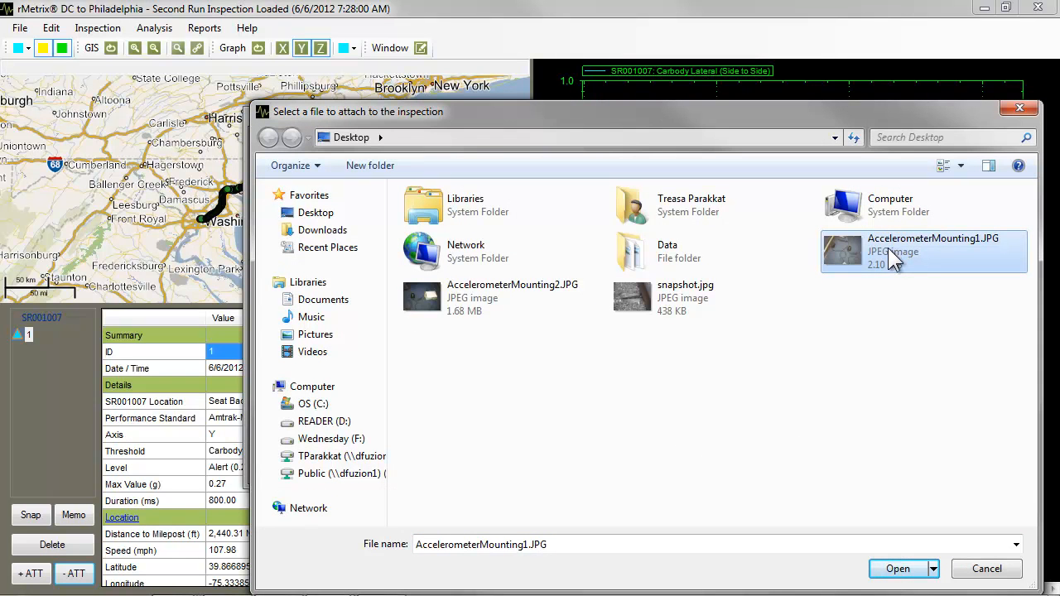
pyautogui.click(897, 570)
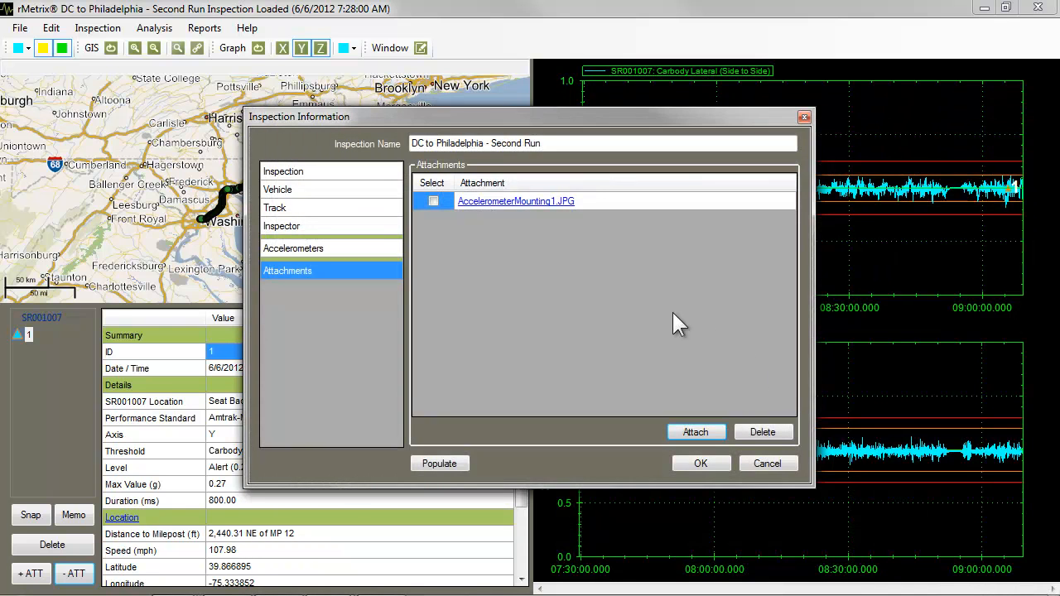
# Step: View the attached AccelerometerMounting1.JPG image, delete the attachment from the inspection and save the inspection information
pyautogui.click(546, 202)
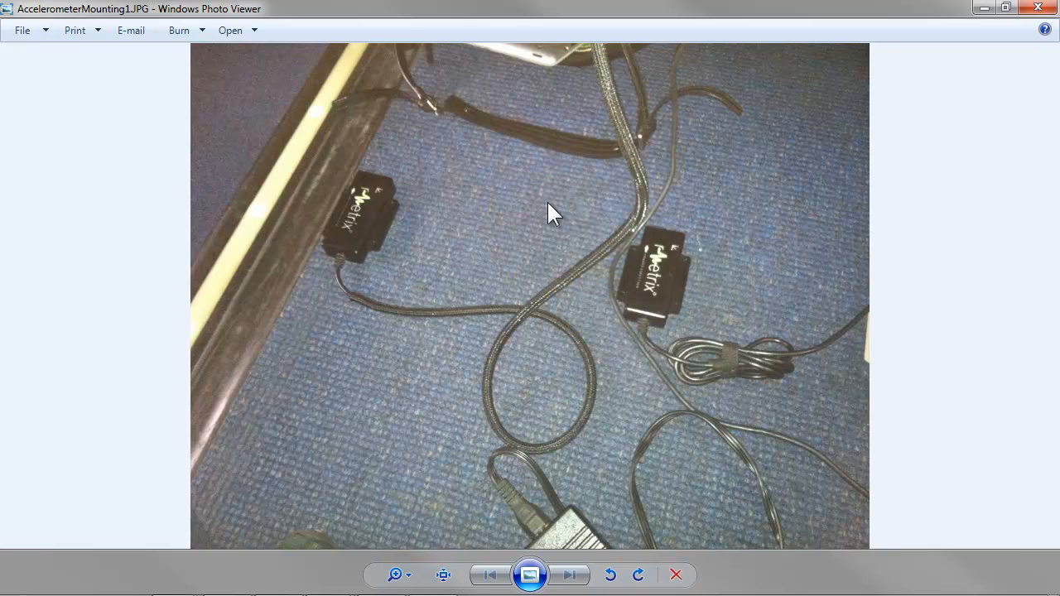
pyautogui.click(1036, 7)
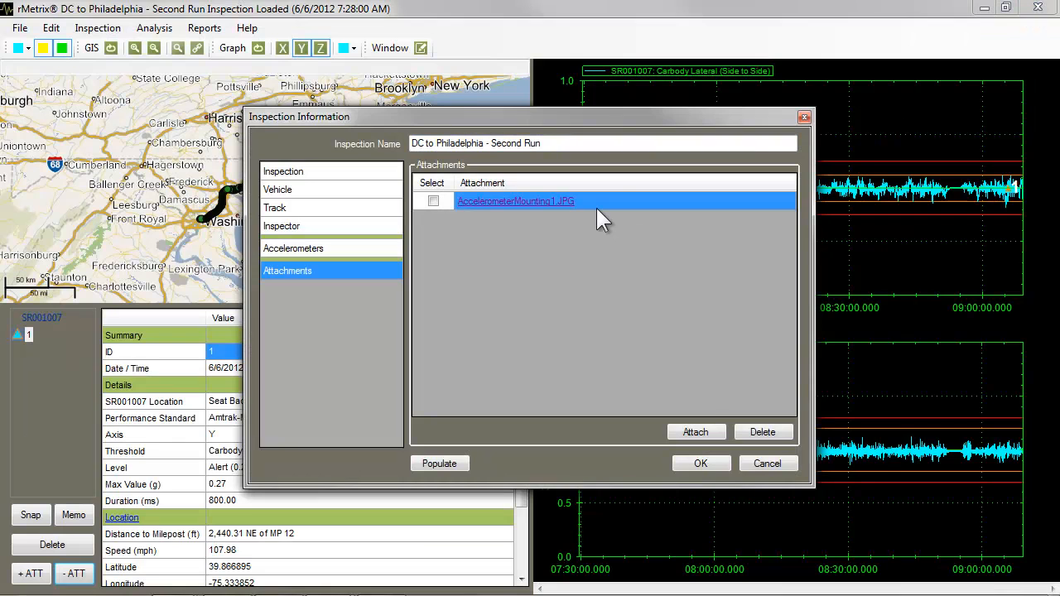
pyautogui.click(432, 201)
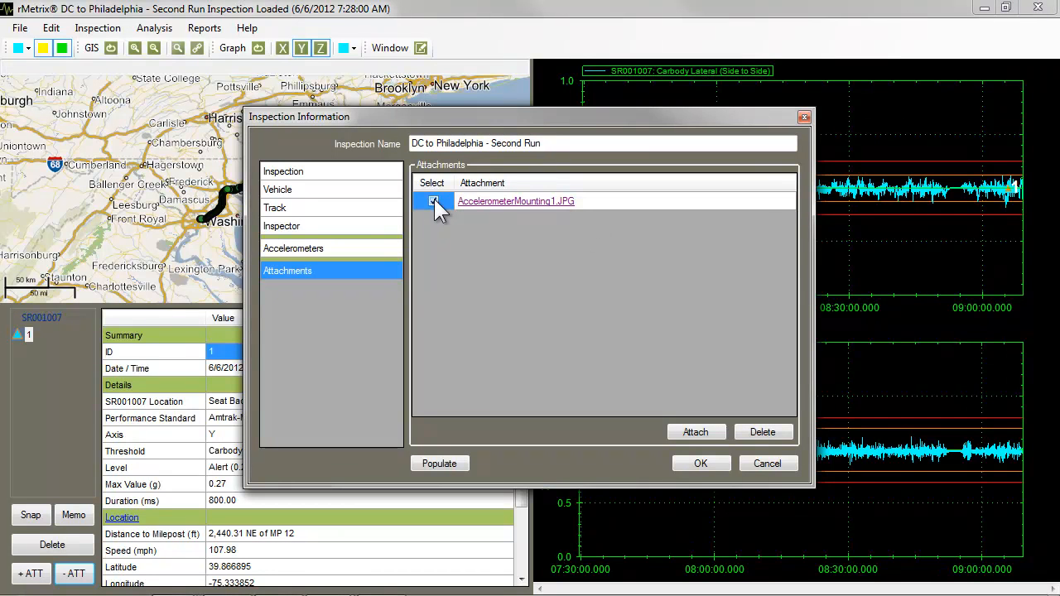
pyautogui.click(756, 428)
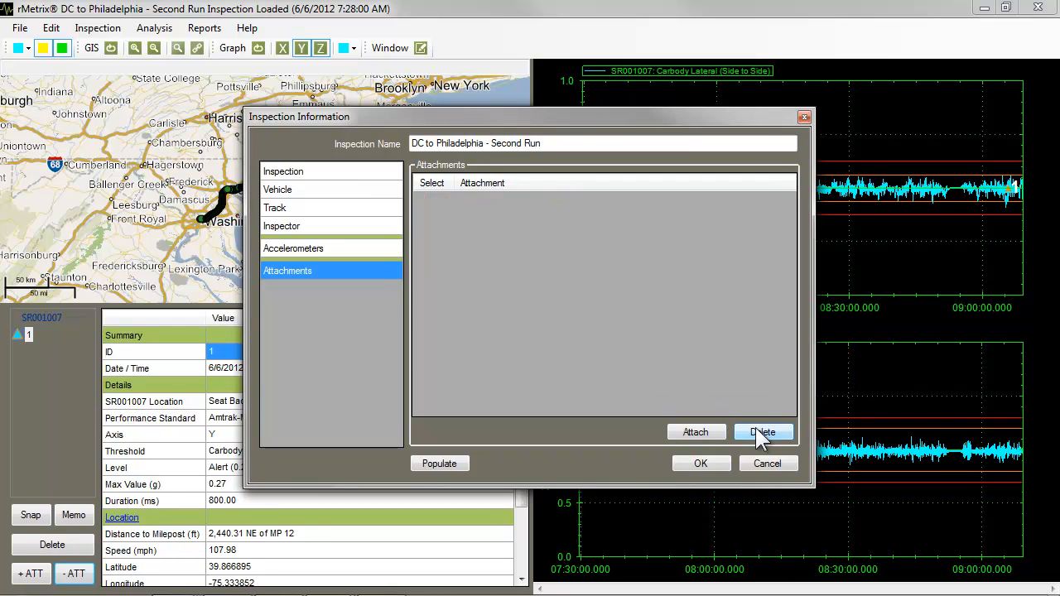
pyautogui.click(700, 463)
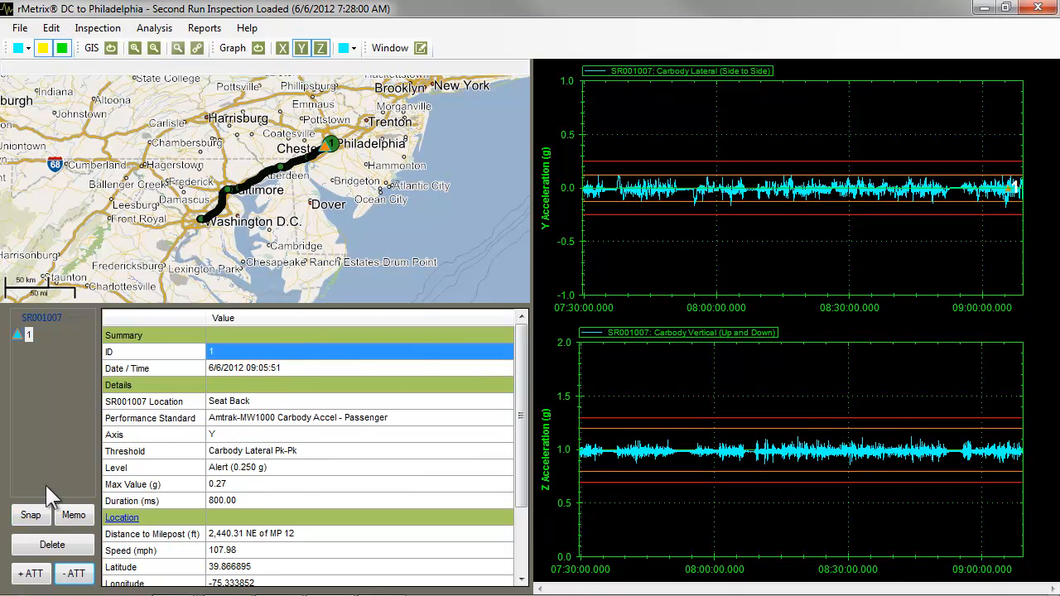
# Step: Attach snapshot.jpg from the Desktop to exception 1 and open the attachment for viewing
pyautogui.click(33, 574)
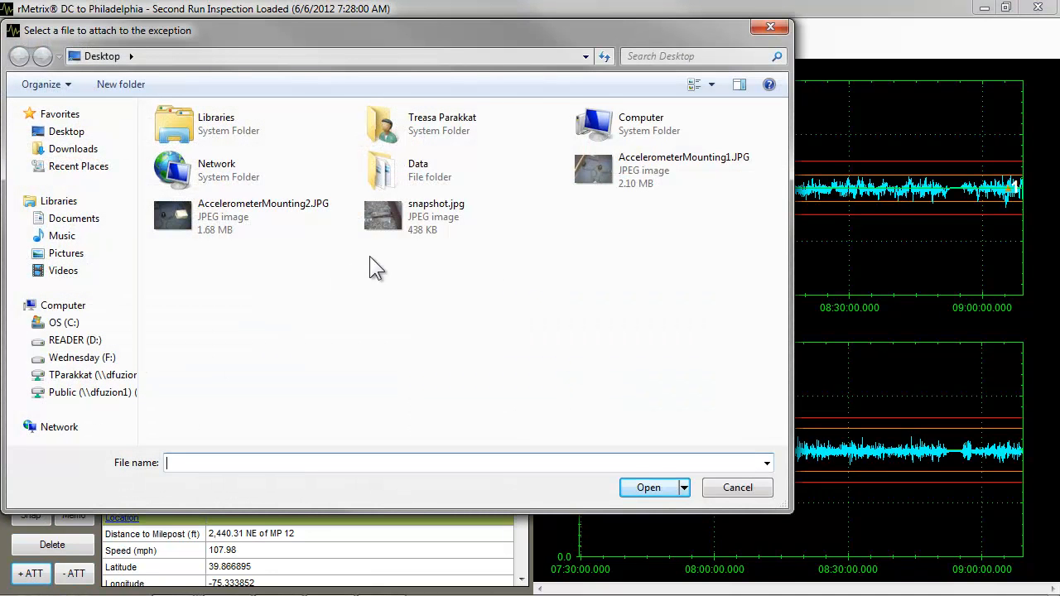
pyautogui.click(412, 214)
pyautogui.click(643, 489)
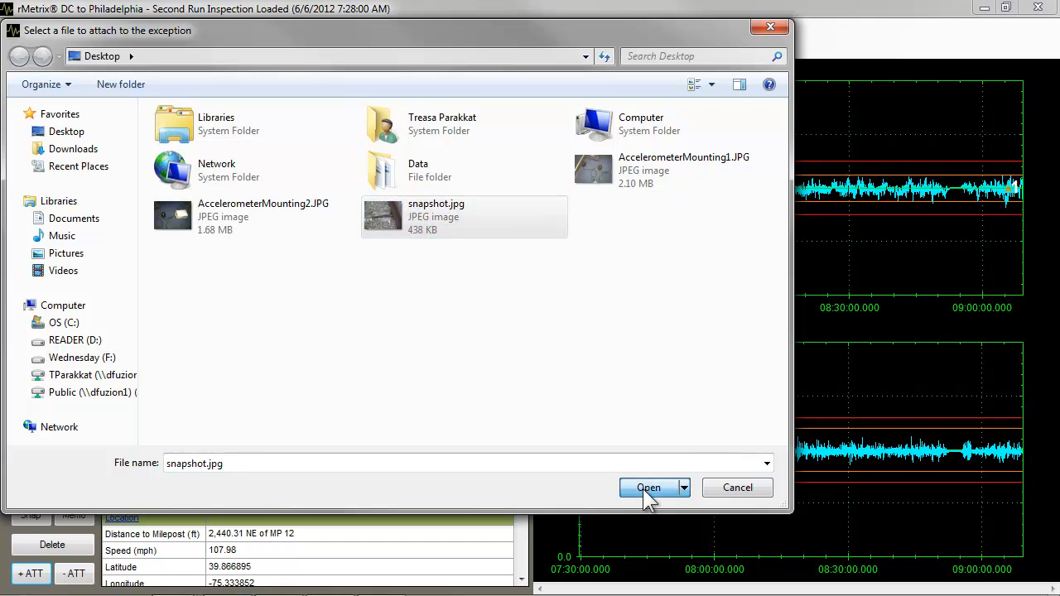
pyautogui.moveTo(522, 486); pyautogui.dragTo(520, 579)
pyautogui.click(239, 569)
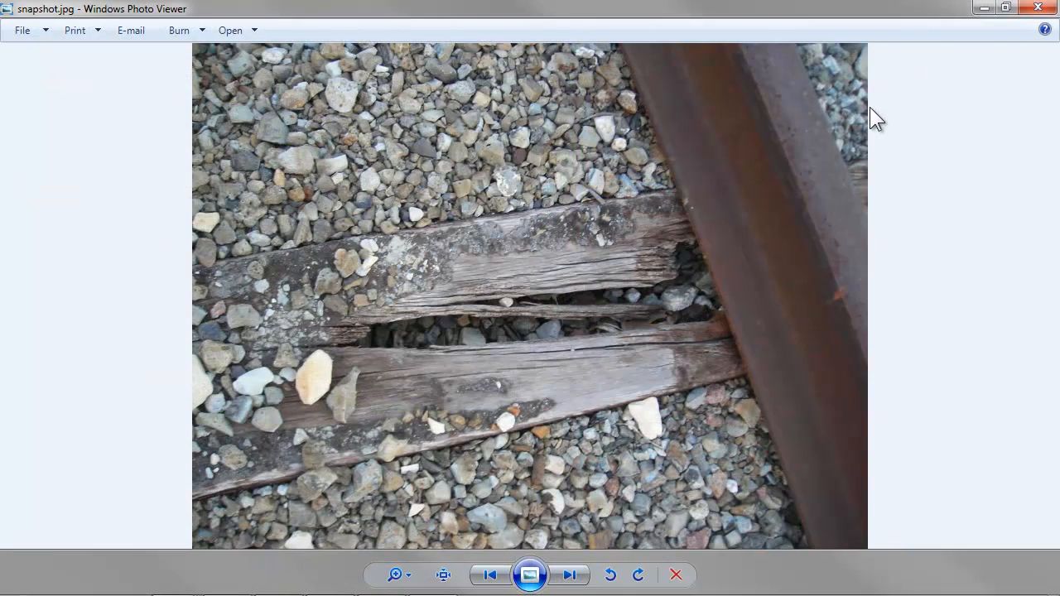
# Step: Close the image viewer and delete the snapshot.jpg attachment from exception 1
pyautogui.click(1037, 8)
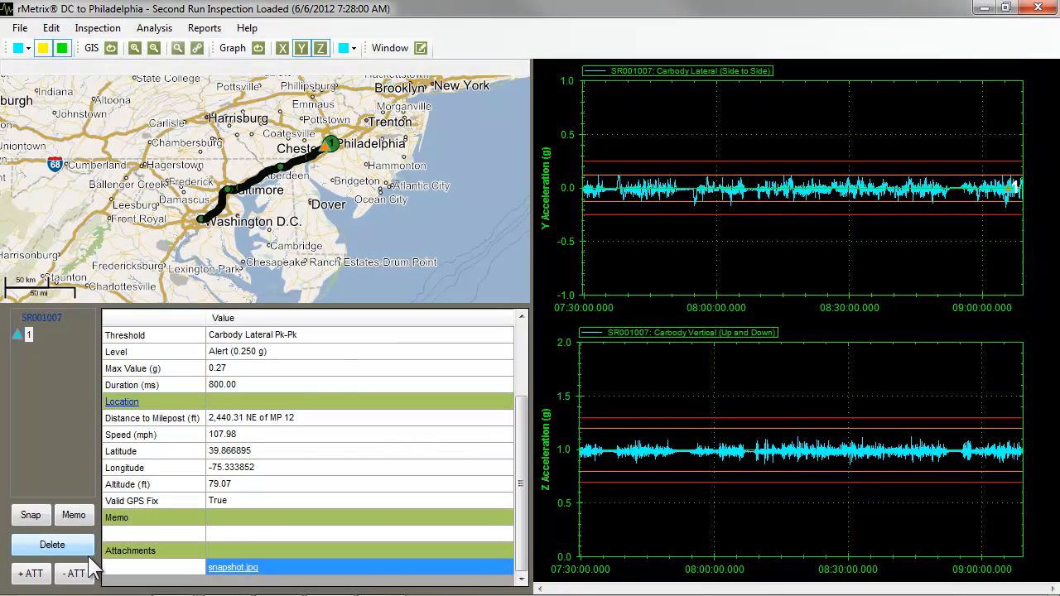
pyautogui.click(74, 574)
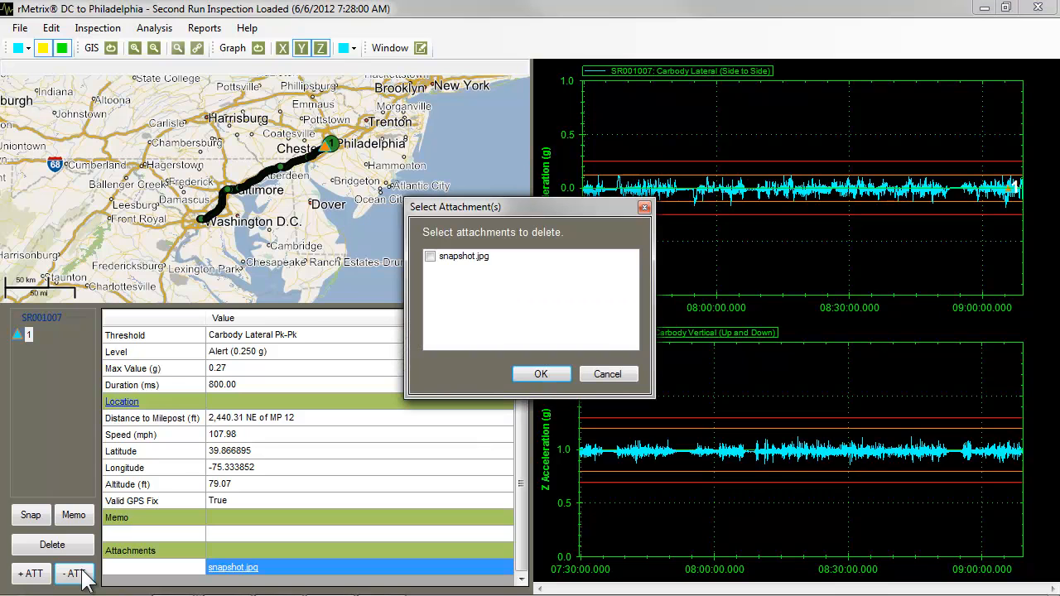
pyautogui.click(431, 257)
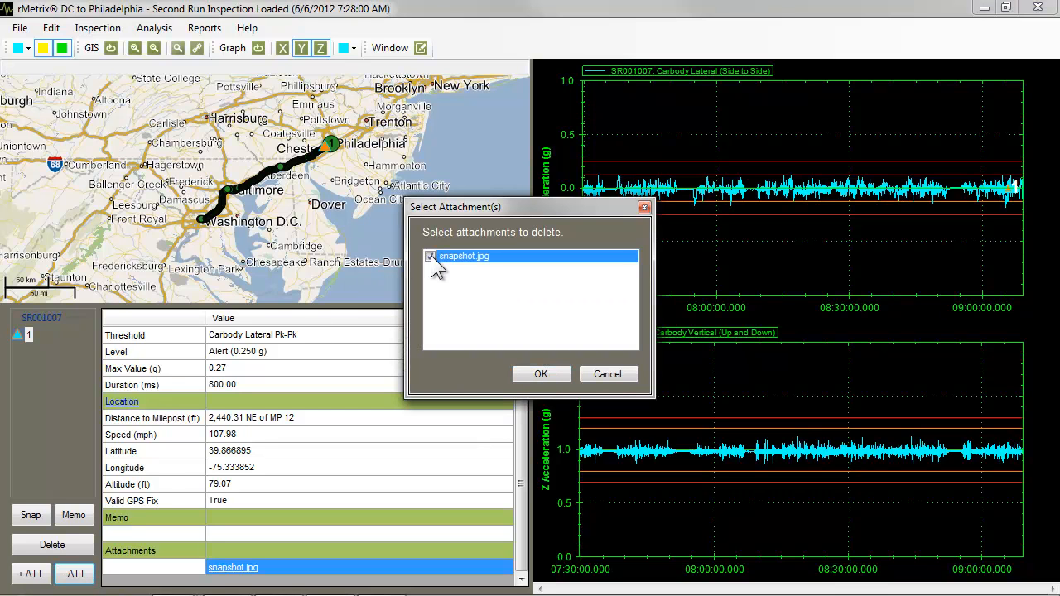
pyautogui.click(542, 374)
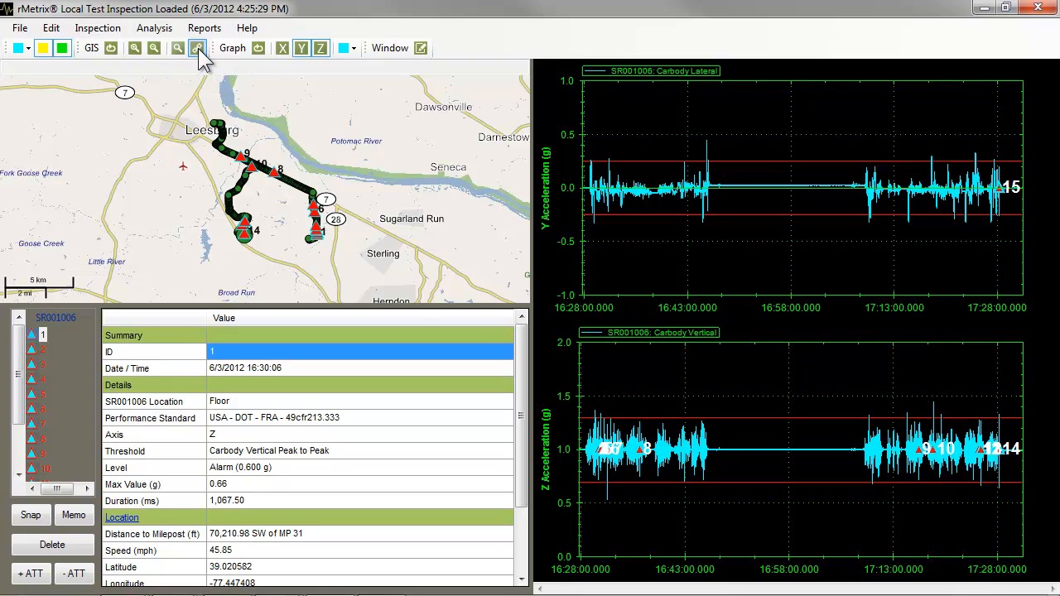
# Step: Display the current GPS position on the map, examine the area around its marker, and switch the GPS display off
pyautogui.click(198, 48)
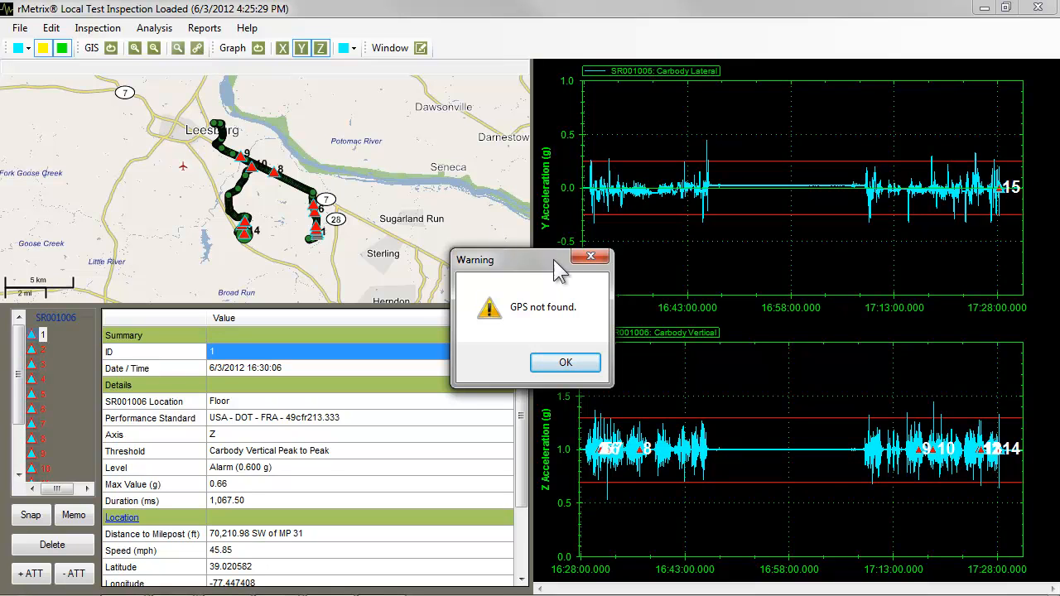
pyautogui.click(560, 369)
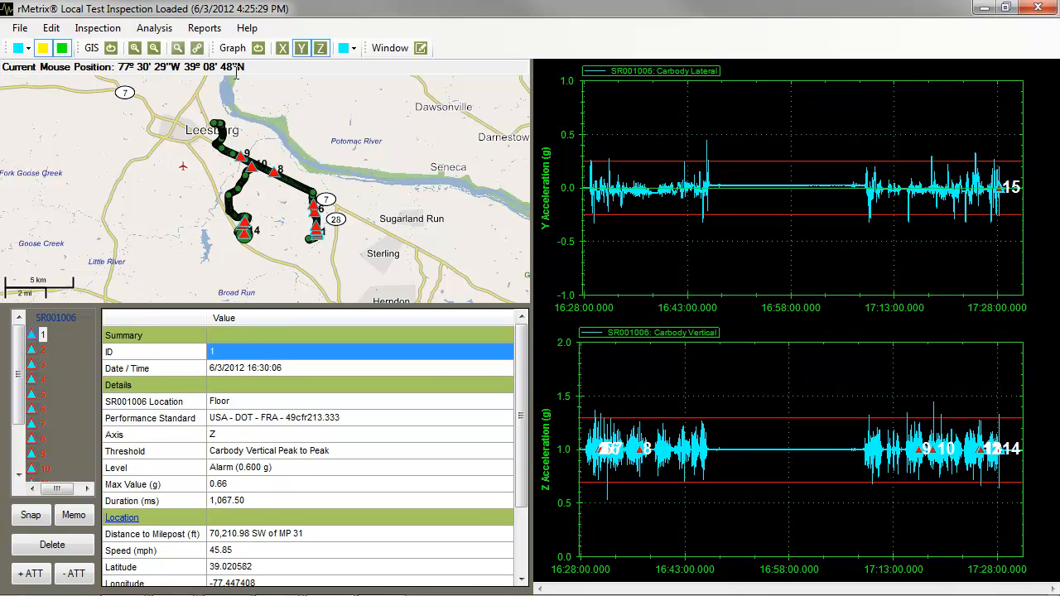
pyautogui.click(193, 49)
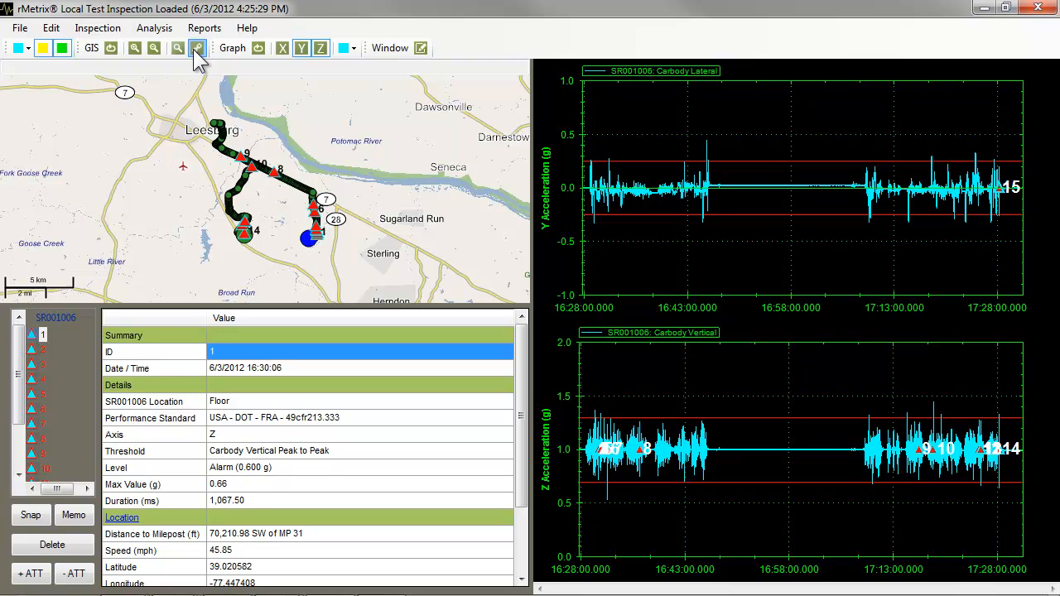
pyautogui.click(195, 49)
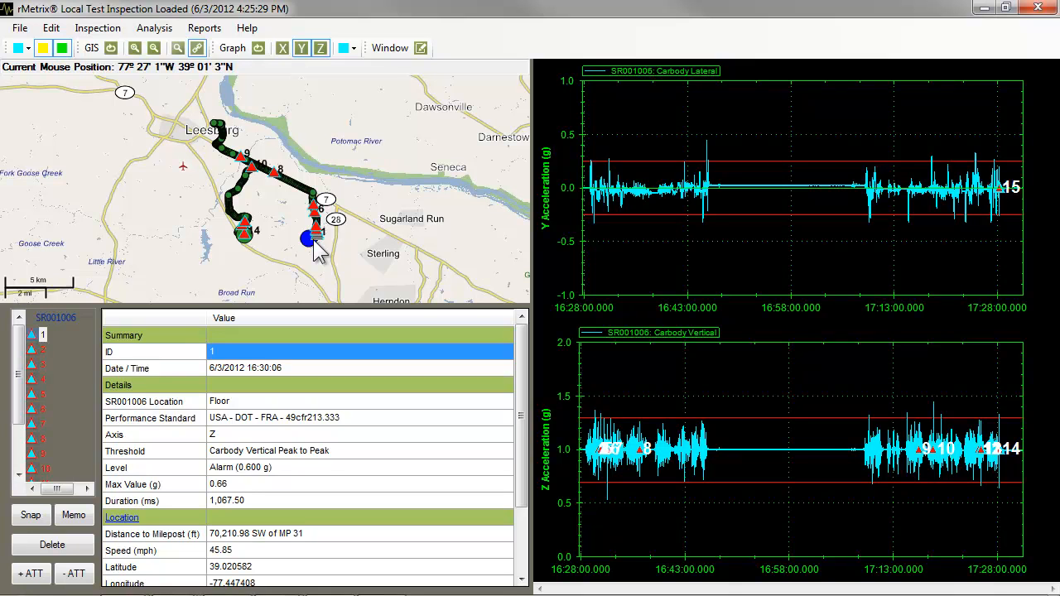
pyautogui.moveTo(287, 219); pyautogui.dragTo(334, 255)
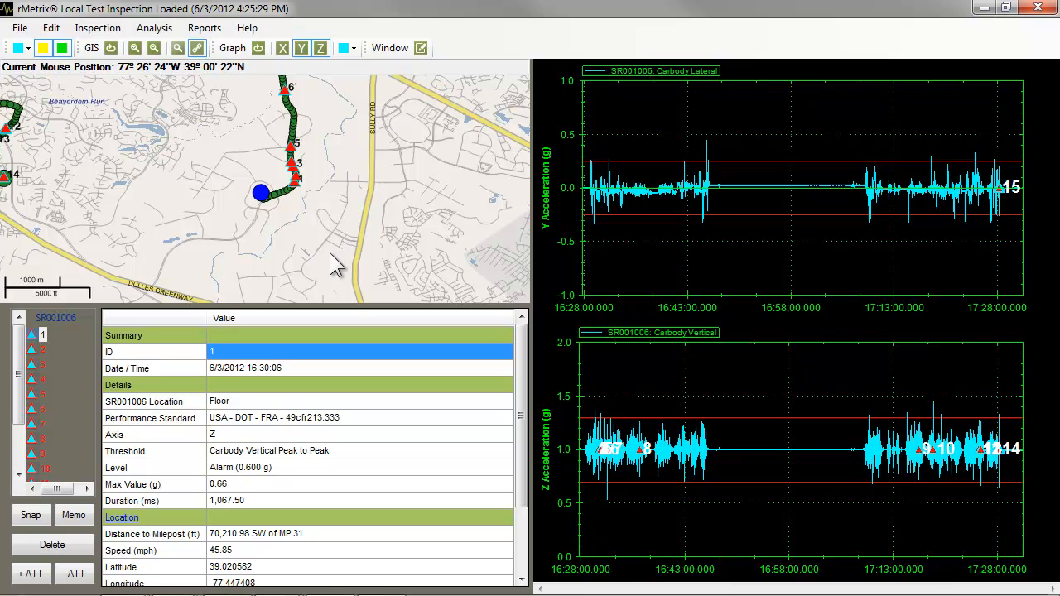
pyautogui.moveTo(237, 173); pyautogui.dragTo(292, 222)
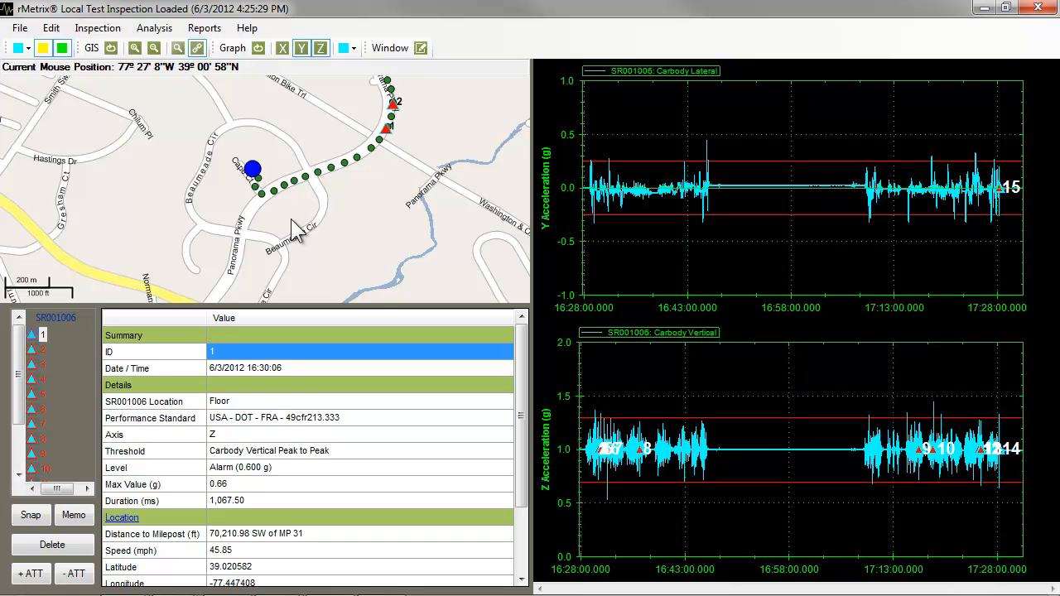
pyautogui.click(197, 48)
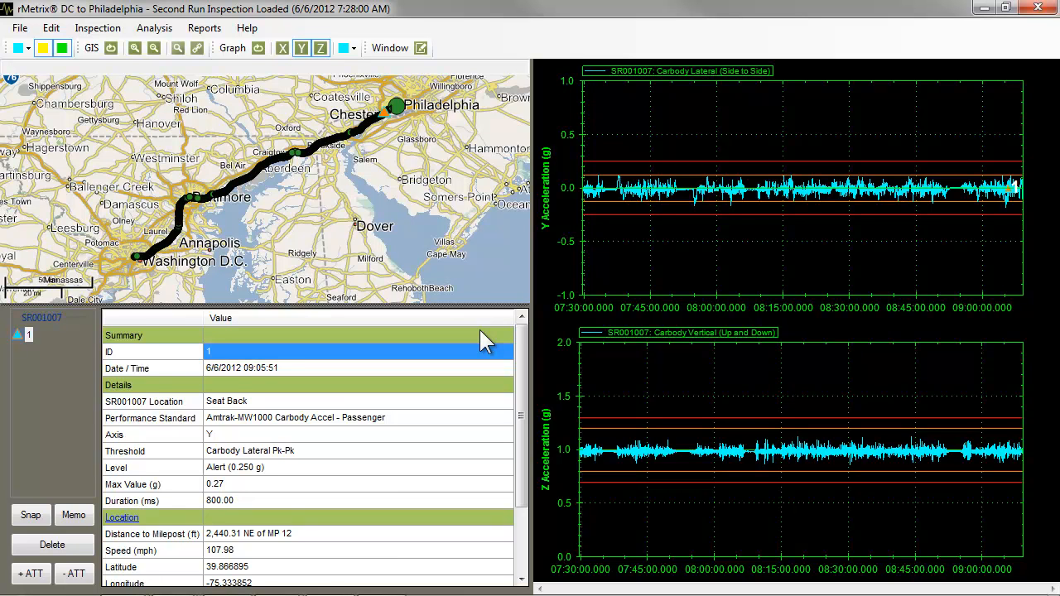
# Step: Add a note with the memo "note" to the inspection track on the map, between Bel Air and Aberdeen
pyautogui.rightClick(261, 162)
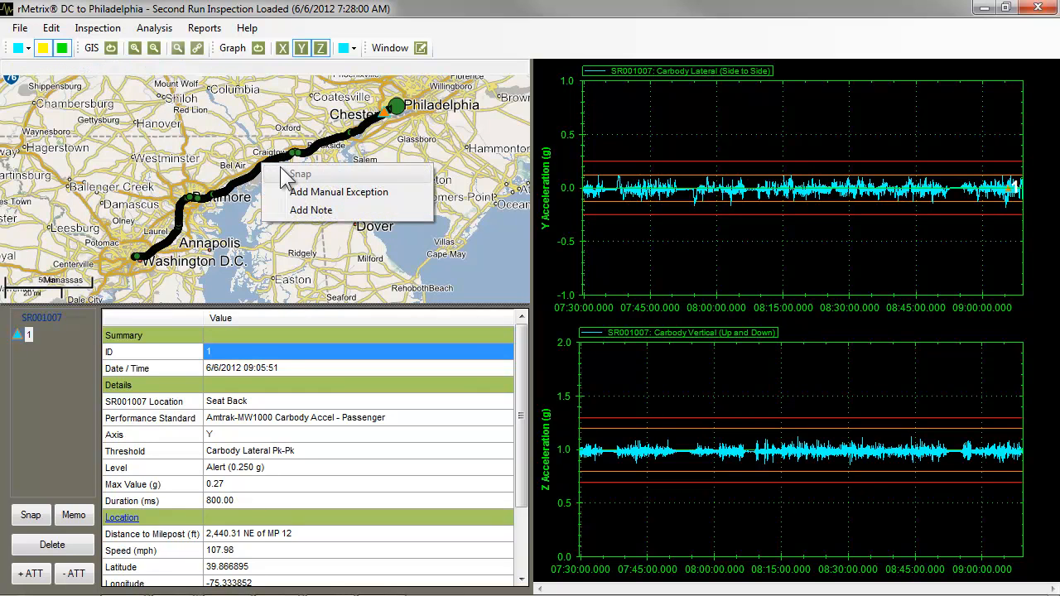
pyautogui.click(301, 209)
pyautogui.write('note')
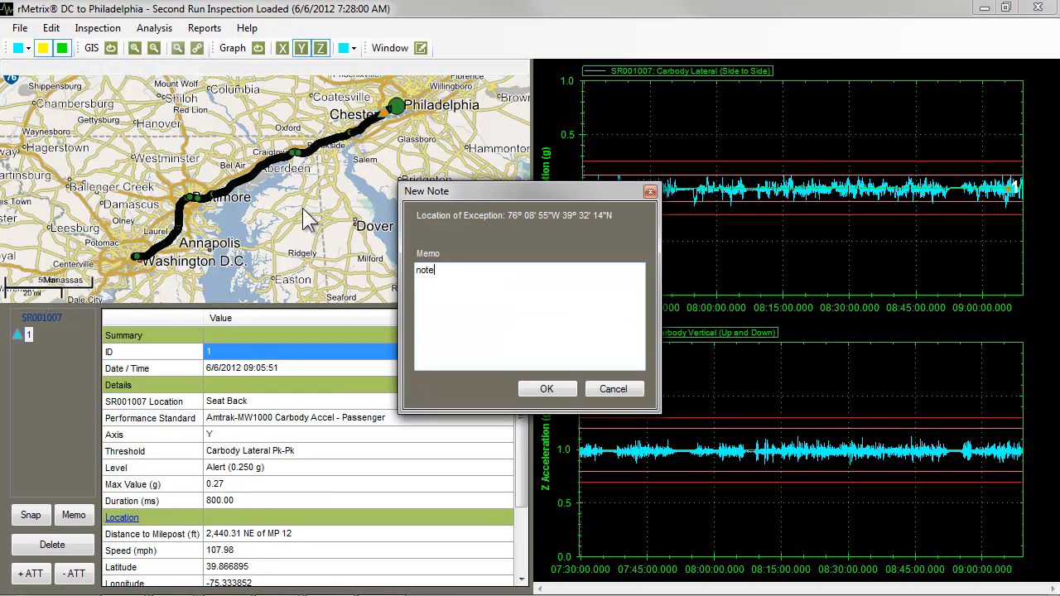
pyautogui.click(553, 389)
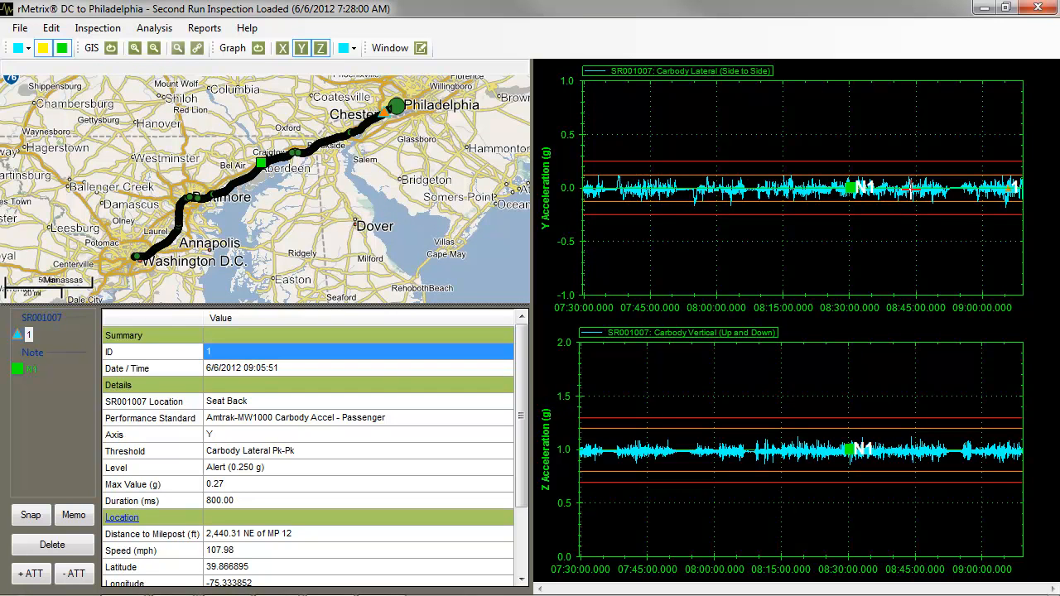
# Step: Add a second note with the memo "note" on the carbody lateral graph at about 08:44, and toggle the notes' display off and on
pyautogui.rightClick(900, 190)
pyautogui.click(950, 255)
pyautogui.write('note')
pyautogui.click(543, 388)
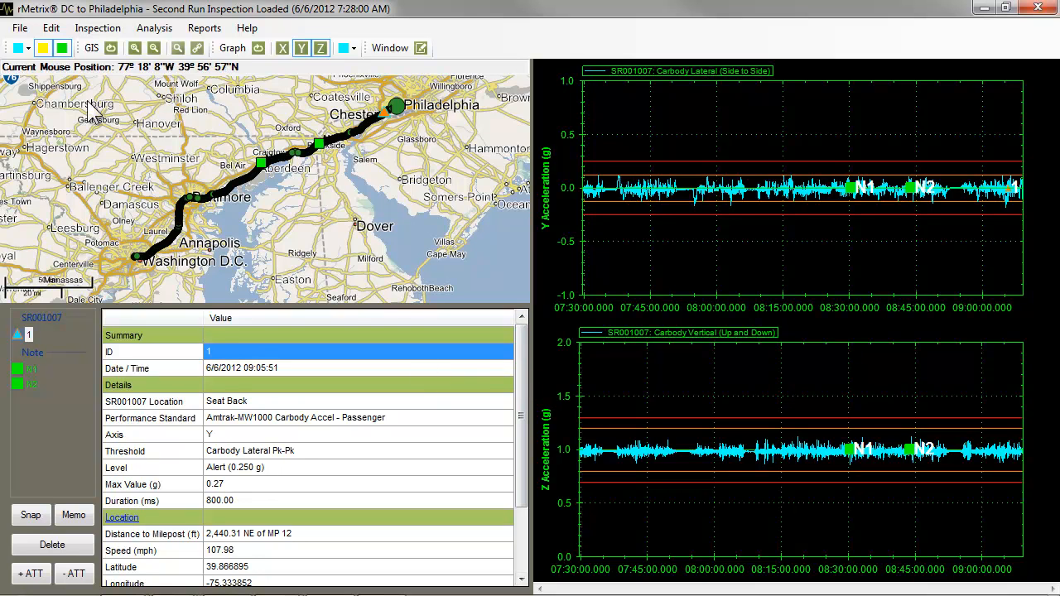
pyautogui.click(62, 48)
pyautogui.click(60, 51)
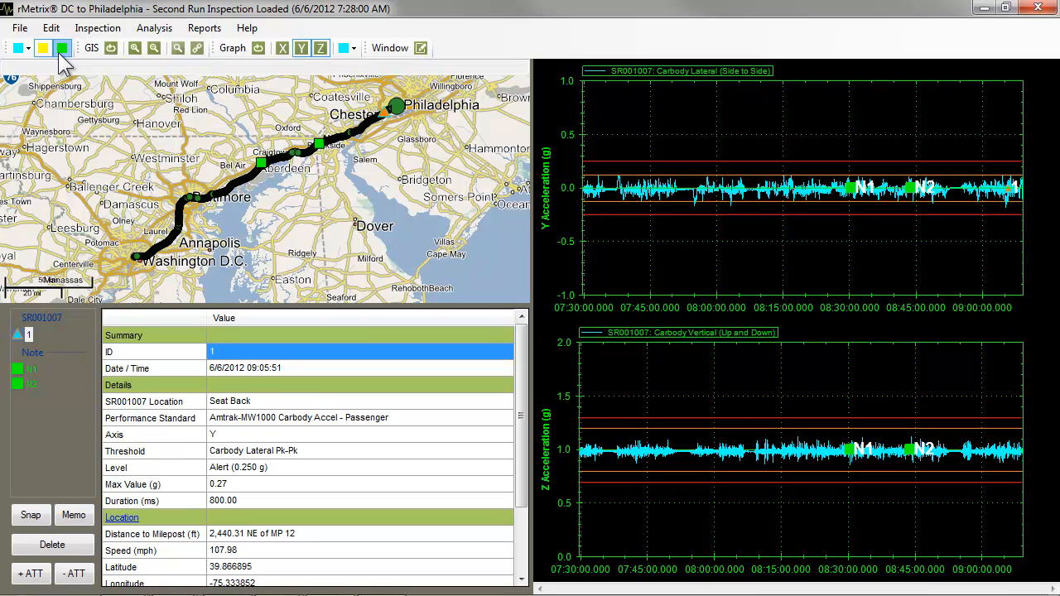
# Step: Set the notes color to pink in the exception preferences and apply the change
pyautogui.click(55, 30)
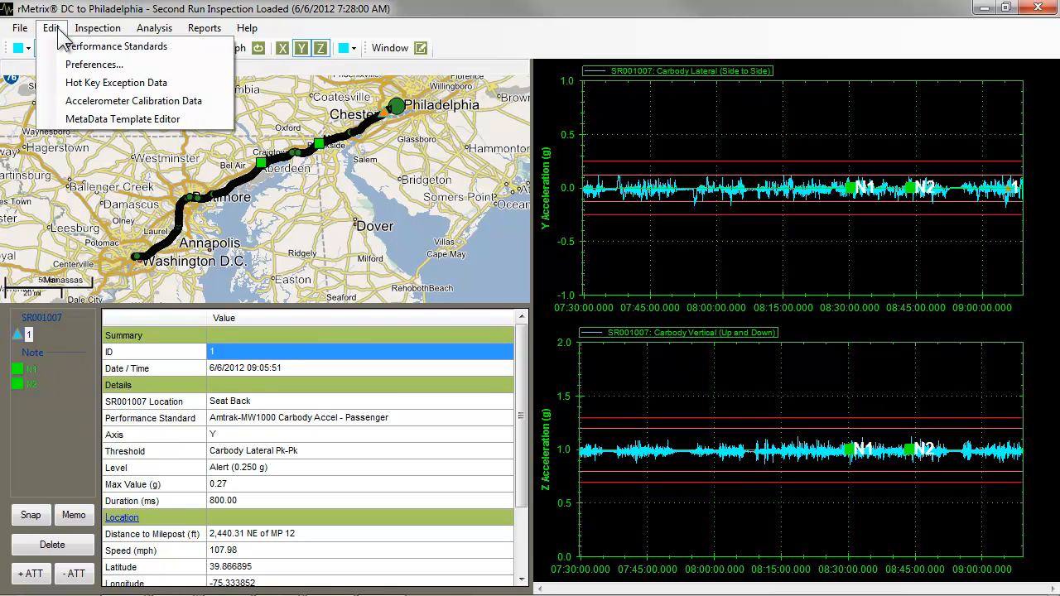
pyautogui.click(76, 65)
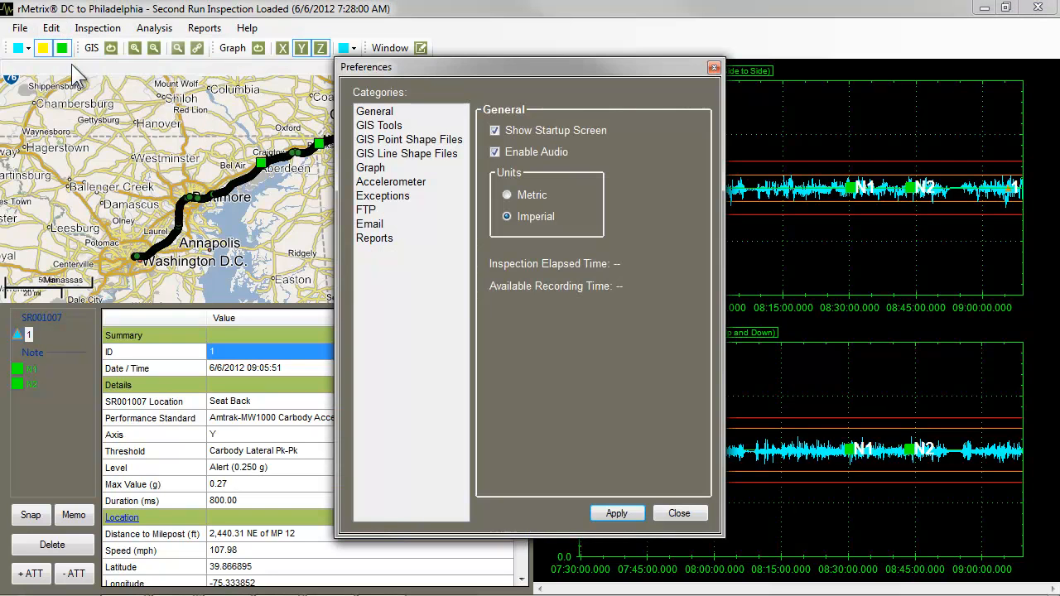
pyautogui.click(387, 199)
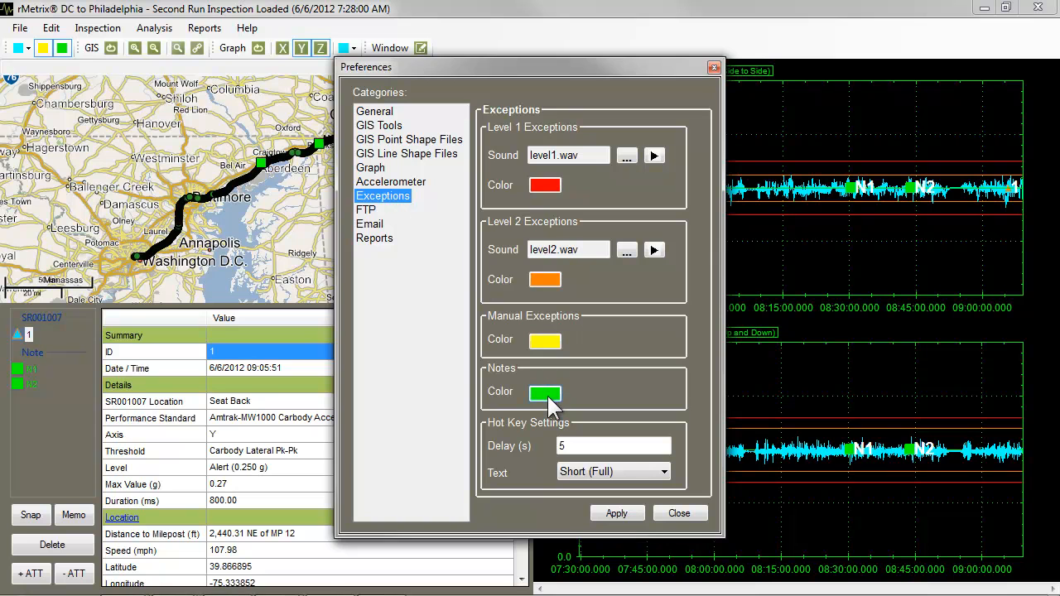
pyautogui.click(547, 393)
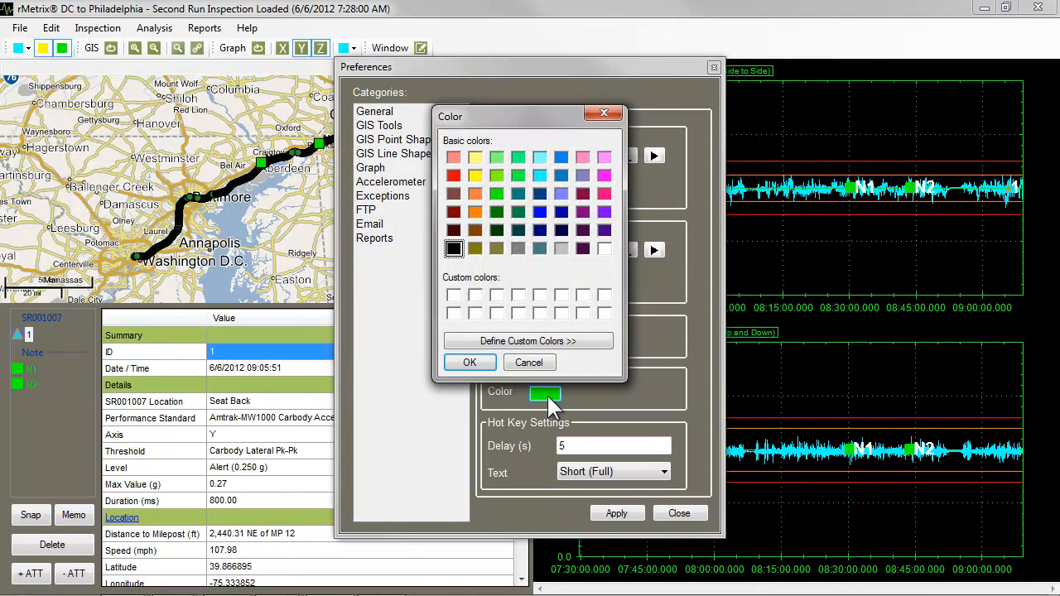
pyautogui.click(604, 193)
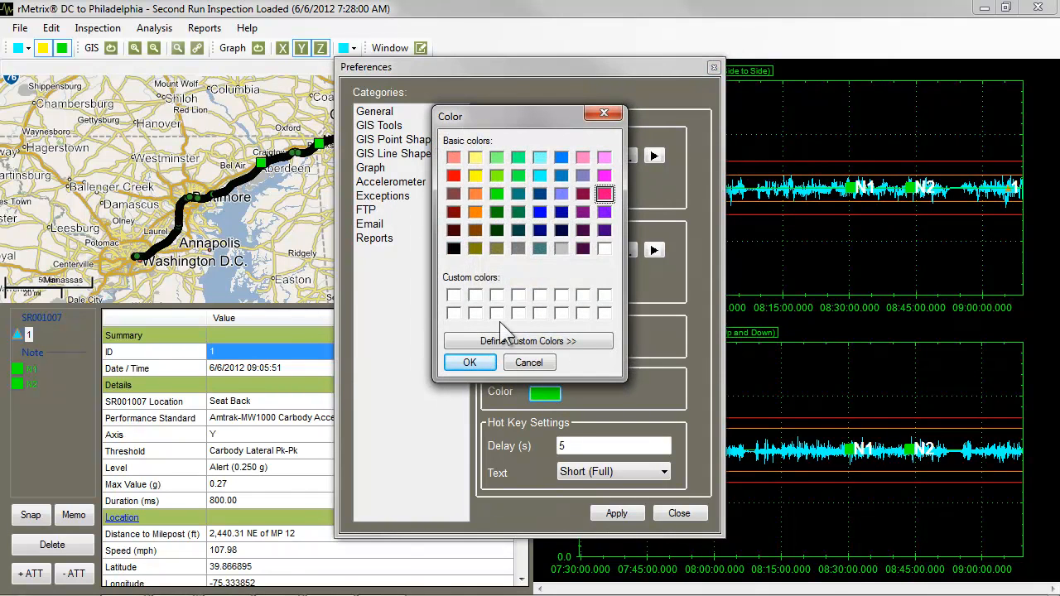
pyautogui.click(484, 362)
pyautogui.click(616, 514)
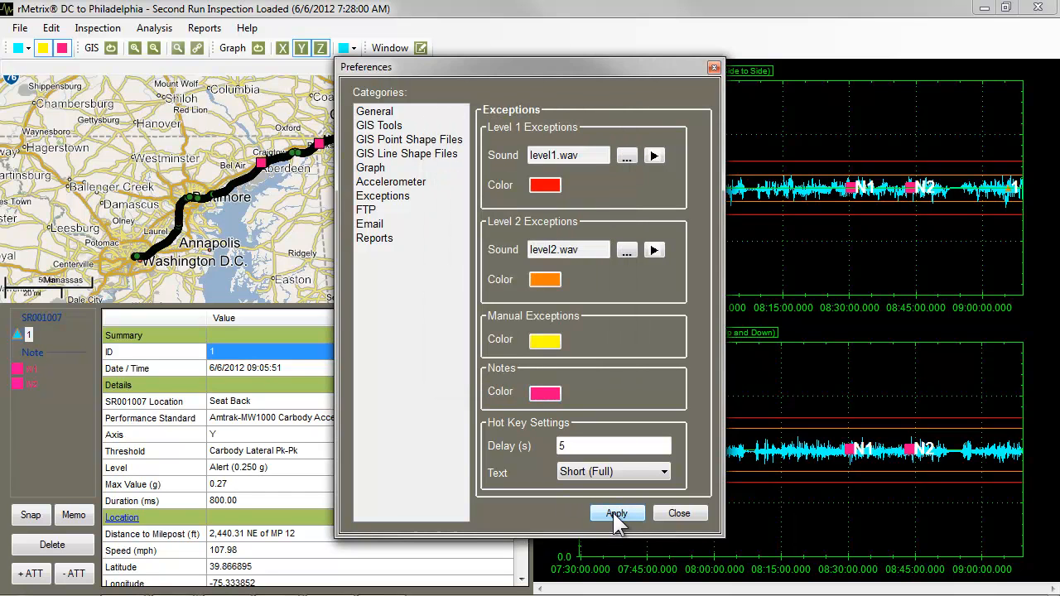
# Step: Set the notes color to green, apply the change and close the preferences
pyautogui.click(546, 396)
pyautogui.click(496, 194)
pyautogui.click(482, 362)
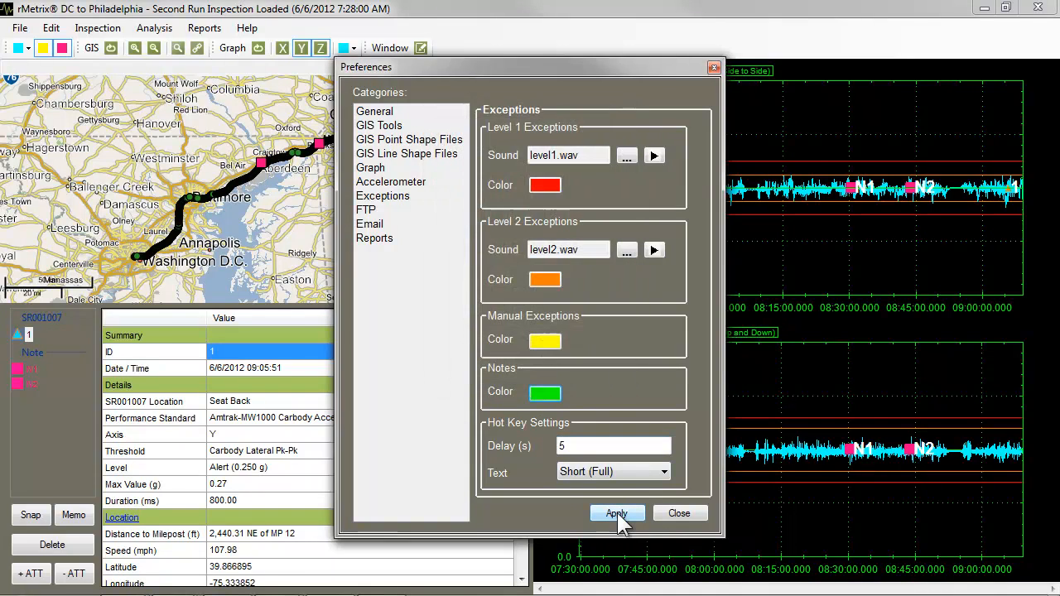
pyautogui.click(616, 513)
pyautogui.click(679, 511)
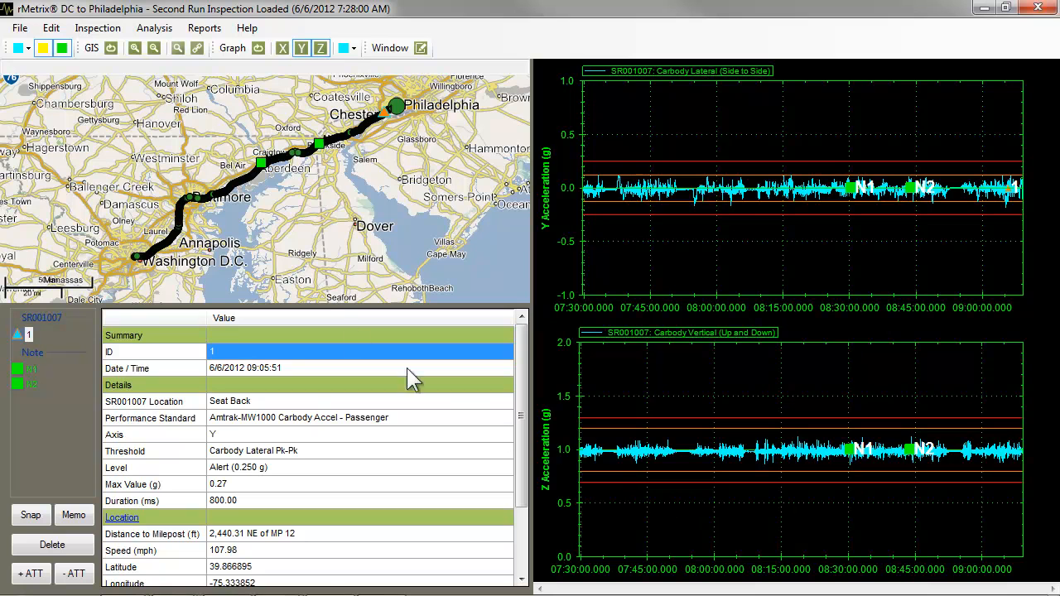
# Step: Snap the map and graphs to note N1 from its marker on the map, and reset the graphs to the full time range
pyautogui.rightClick(263, 166)
pyautogui.click(292, 170)
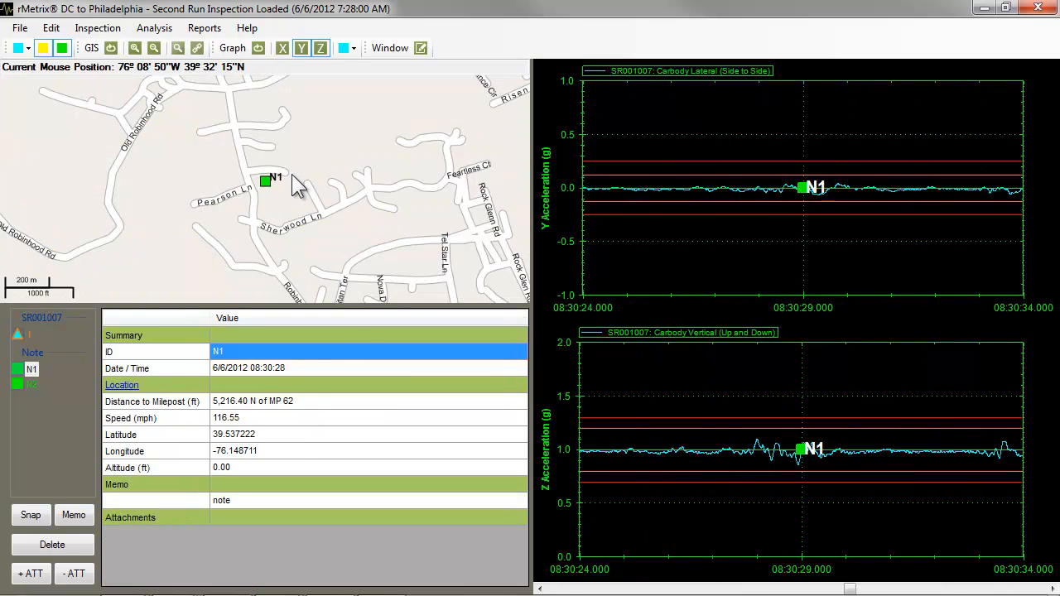
pyautogui.click(258, 48)
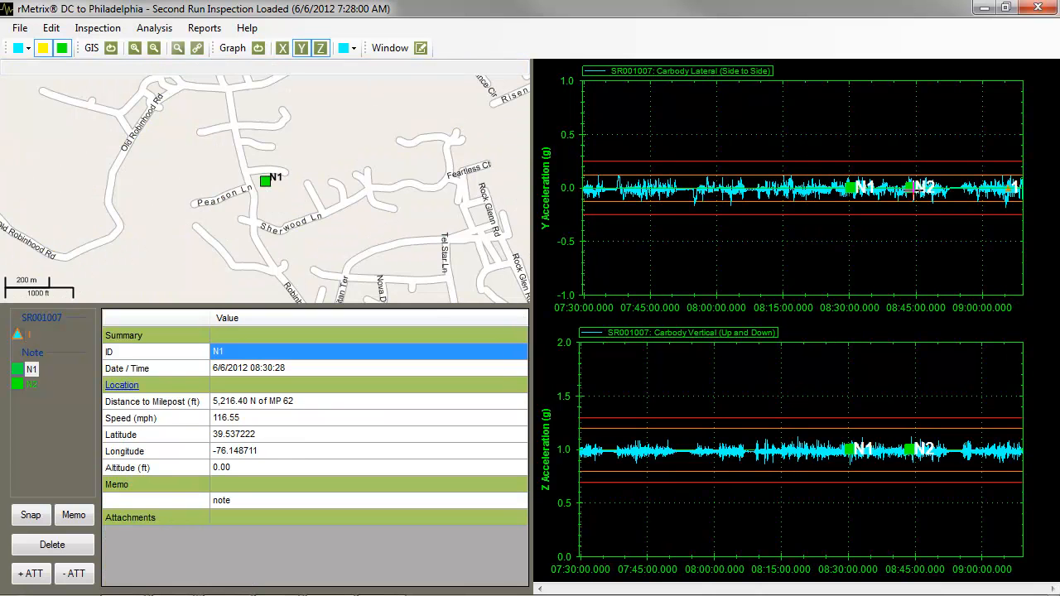
# Step: Snap the map and graphs to note N2 from its marker on the lateral graph, and reset the graphs
pyautogui.rightClick(909, 190)
pyautogui.click(954, 239)
pyautogui.click(259, 48)
# Step: Snap the map and graphs to note N1 from the exception list, and delete that note
pyautogui.click(29, 370)
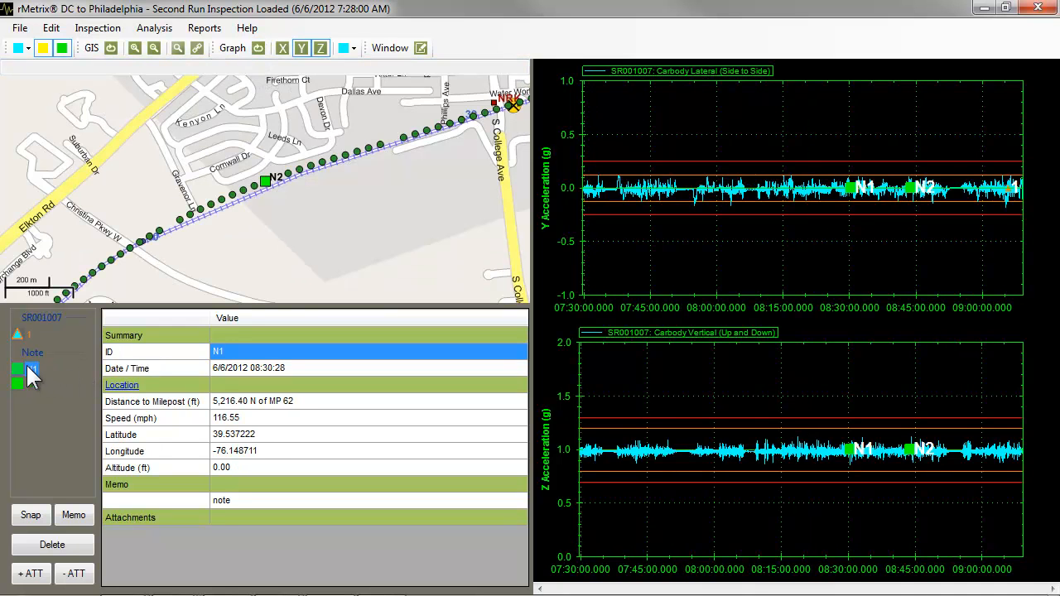
pyautogui.click(35, 520)
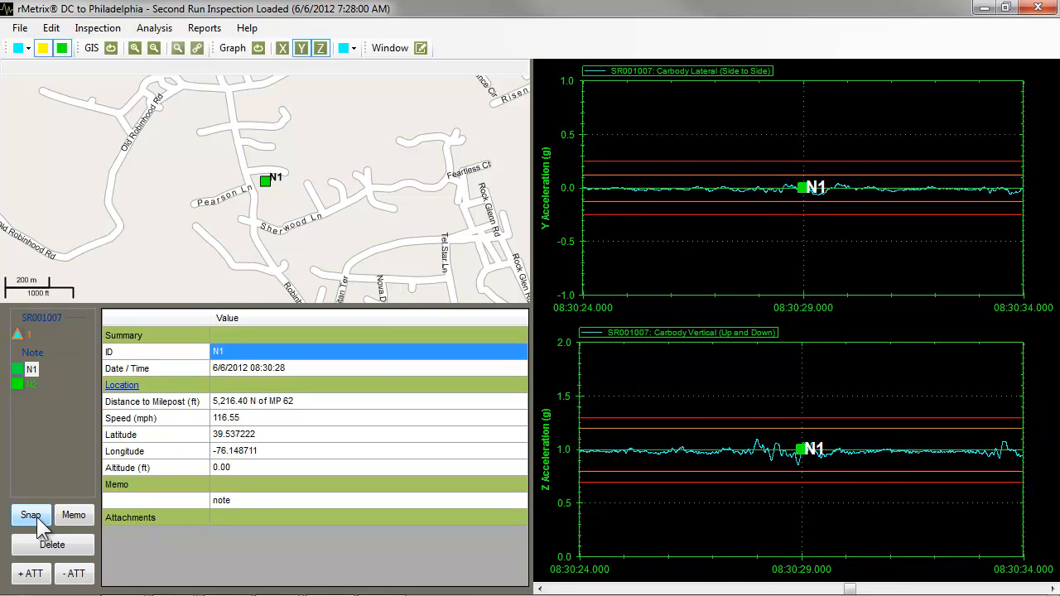
pyautogui.click(51, 544)
pyautogui.click(525, 362)
# Step: Attach snapshot.jpg from the Desktop to note N2
pyautogui.click(25, 374)
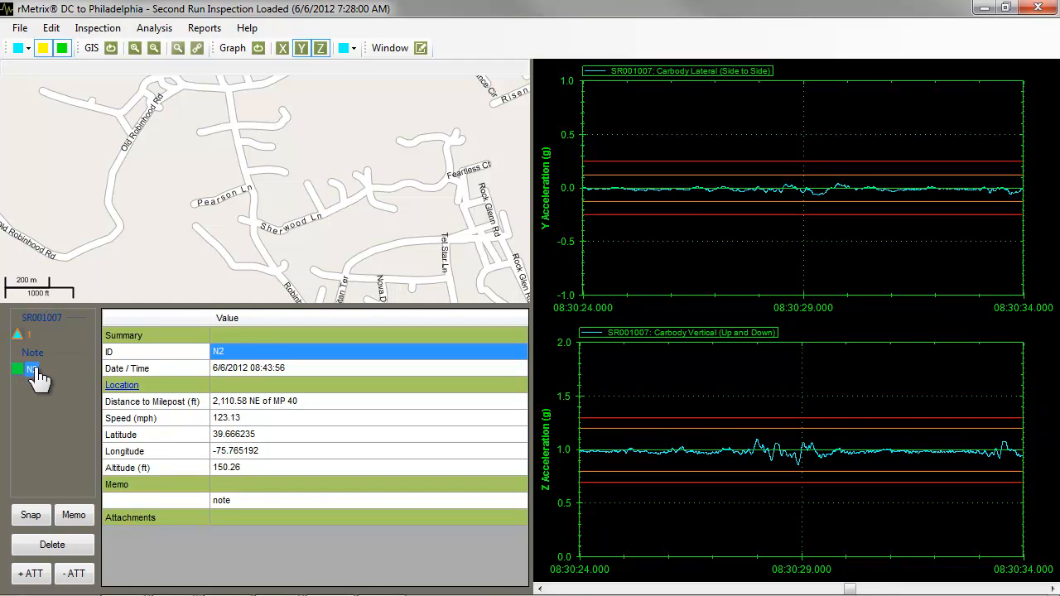
pyautogui.click(30, 573)
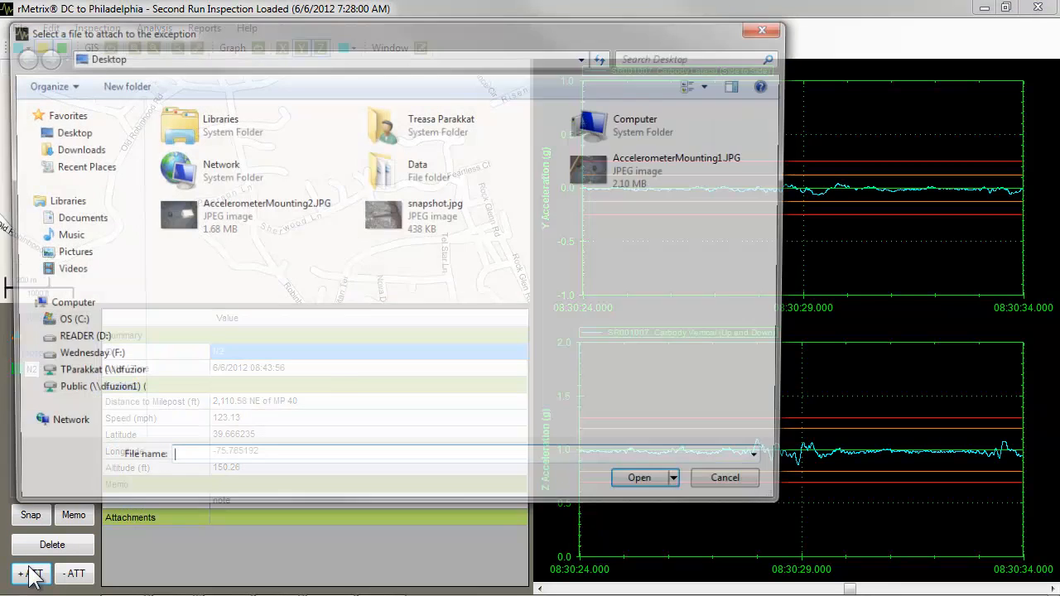
pyautogui.click(462, 222)
pyautogui.click(660, 495)
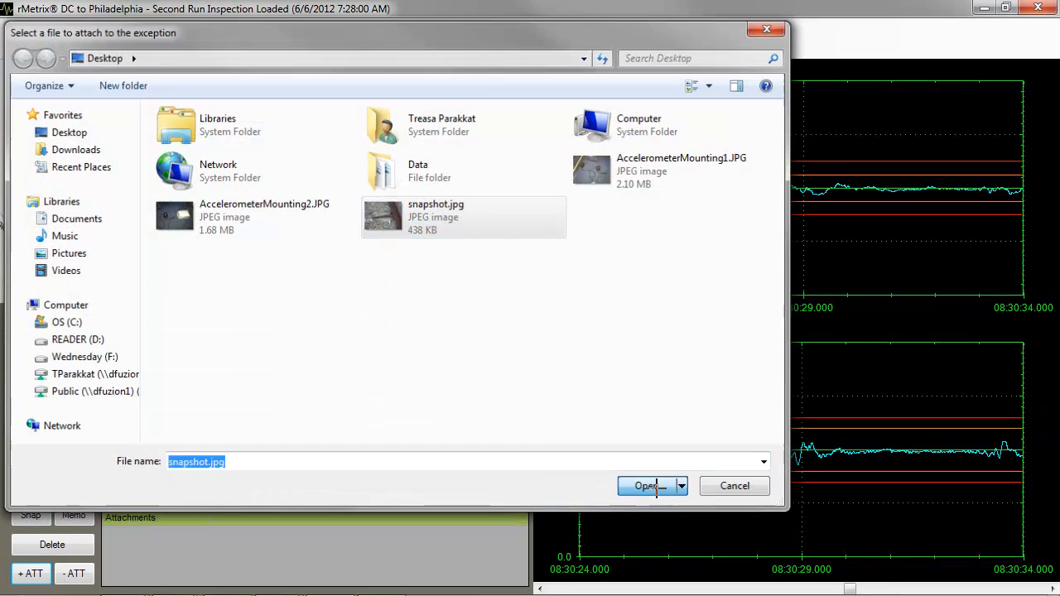
# Step: Delete the snapshot.jpg attachment from note N2
pyautogui.click(80, 577)
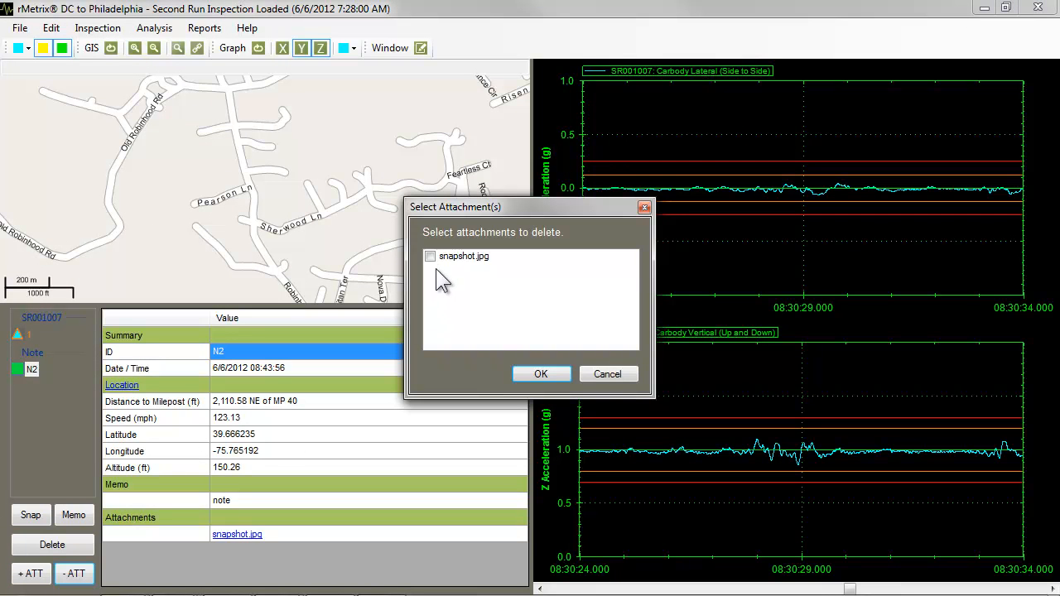
pyautogui.click(430, 255)
pyautogui.click(541, 374)
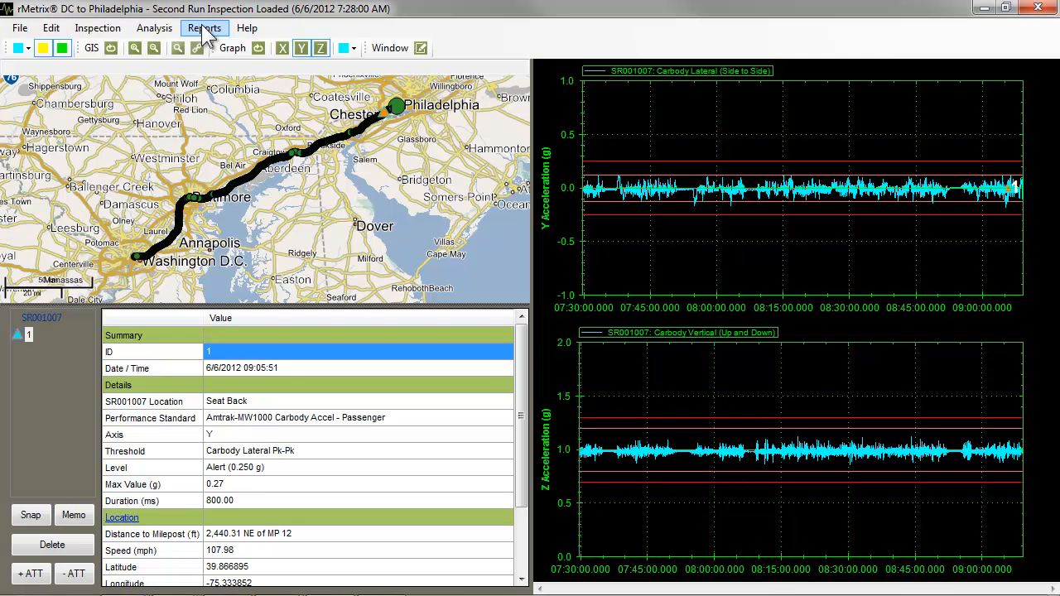
# Step: Generate the detailed exception list report for the SR001007 Amtrak-MW1000 passenger exceptions, and view it maximized at an adjusted zoom level
pyautogui.click(204, 30)
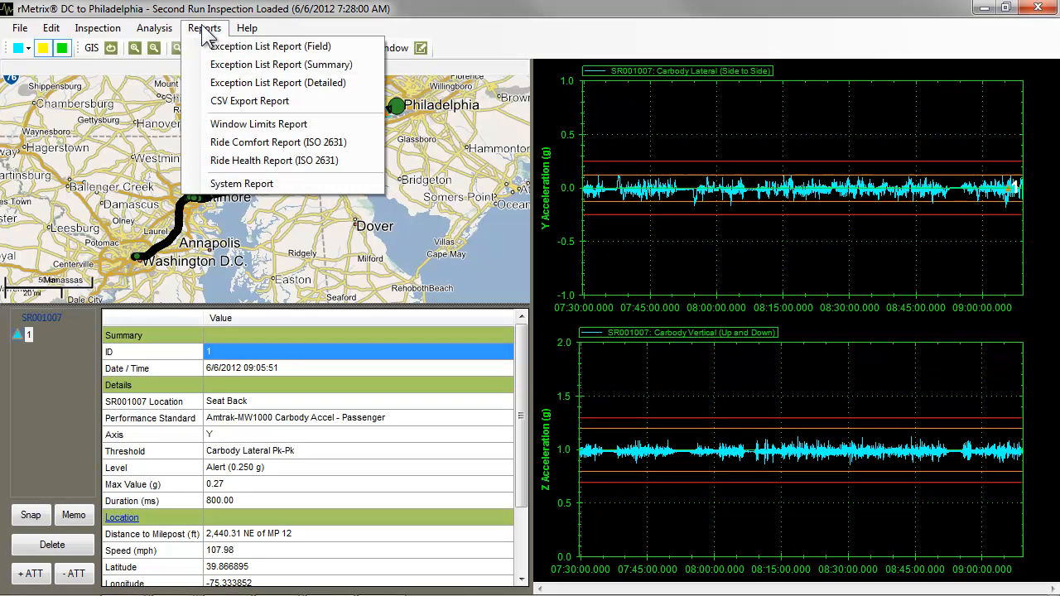
pyautogui.click(231, 83)
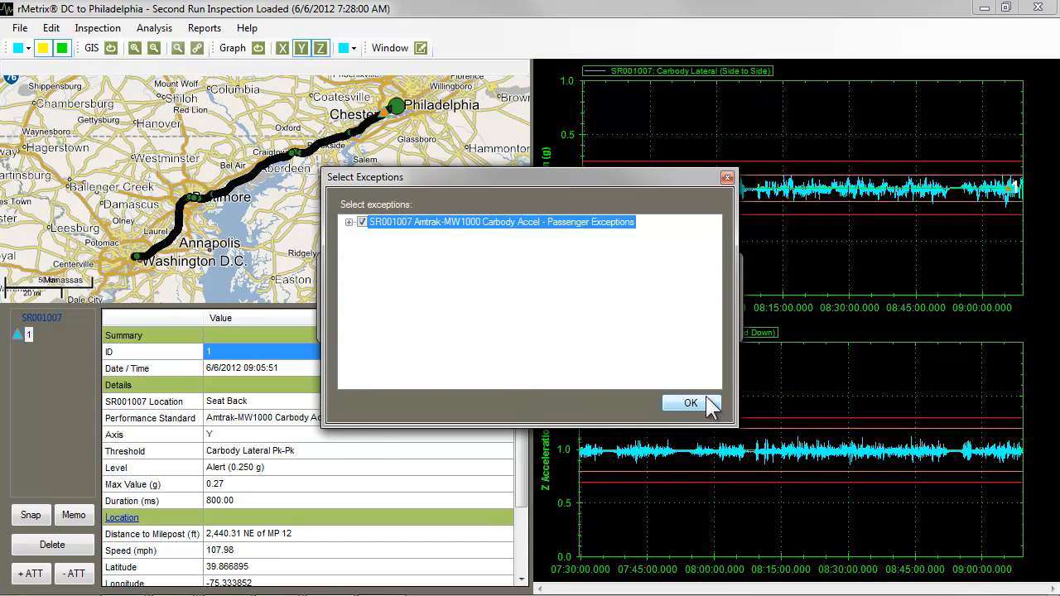
pyautogui.click(704, 403)
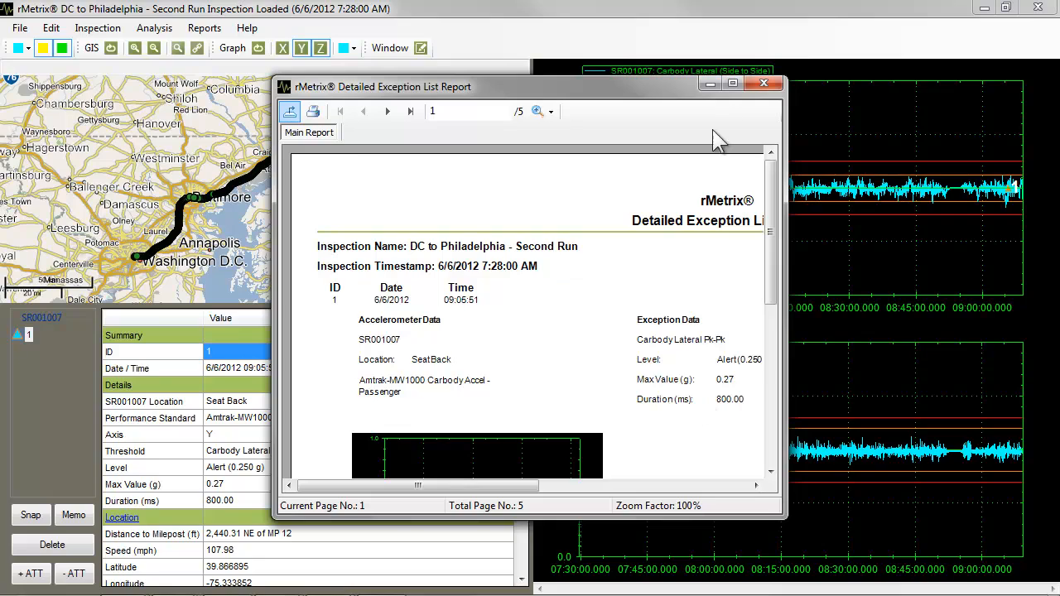
pyautogui.click(732, 82)
pyautogui.click(273, 30)
pyautogui.click(298, 71)
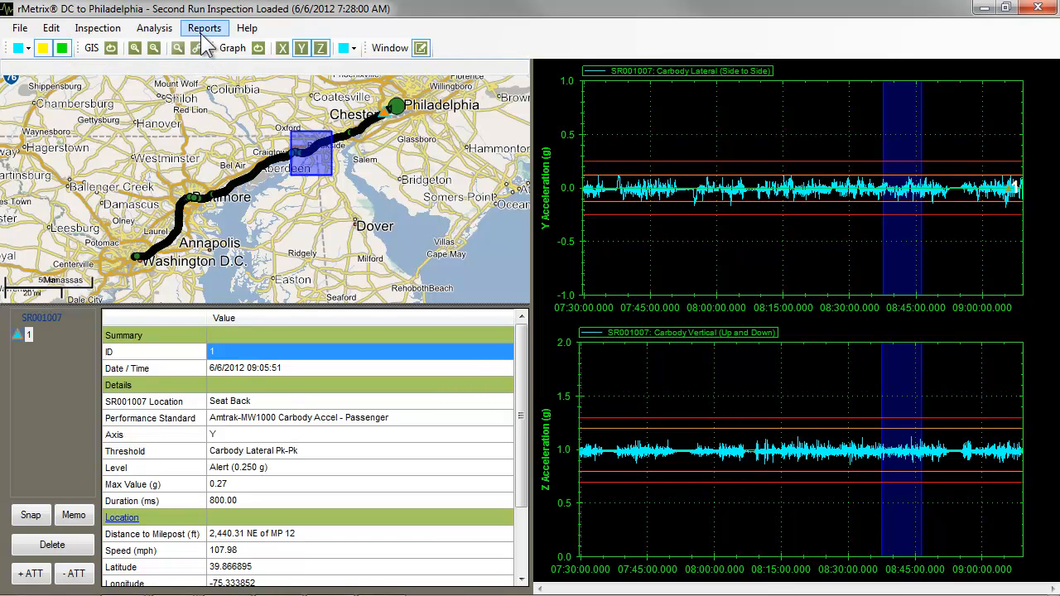
pyautogui.click(204, 30)
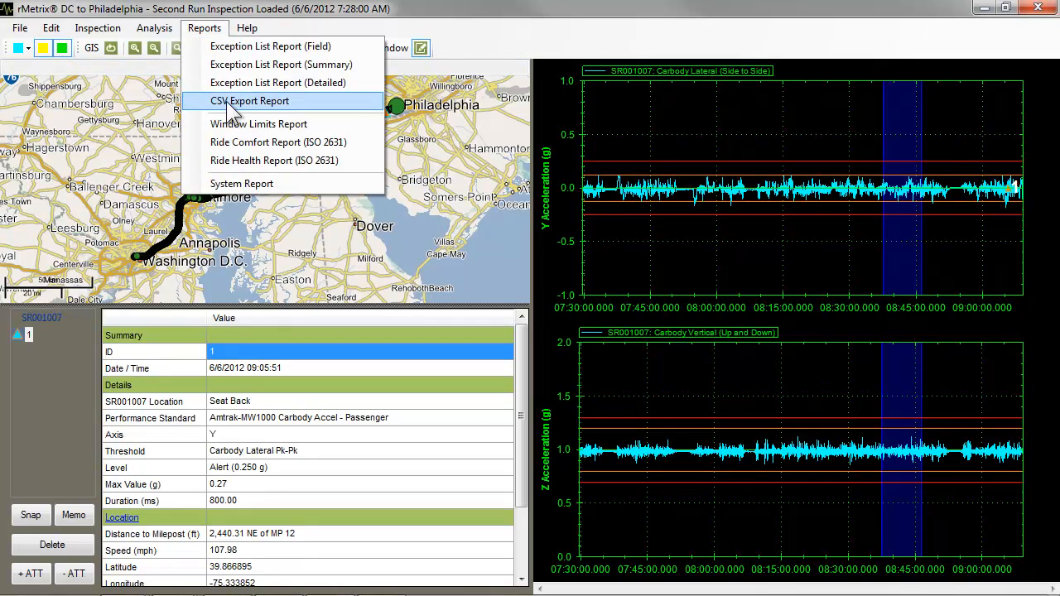
pyautogui.click(240, 143)
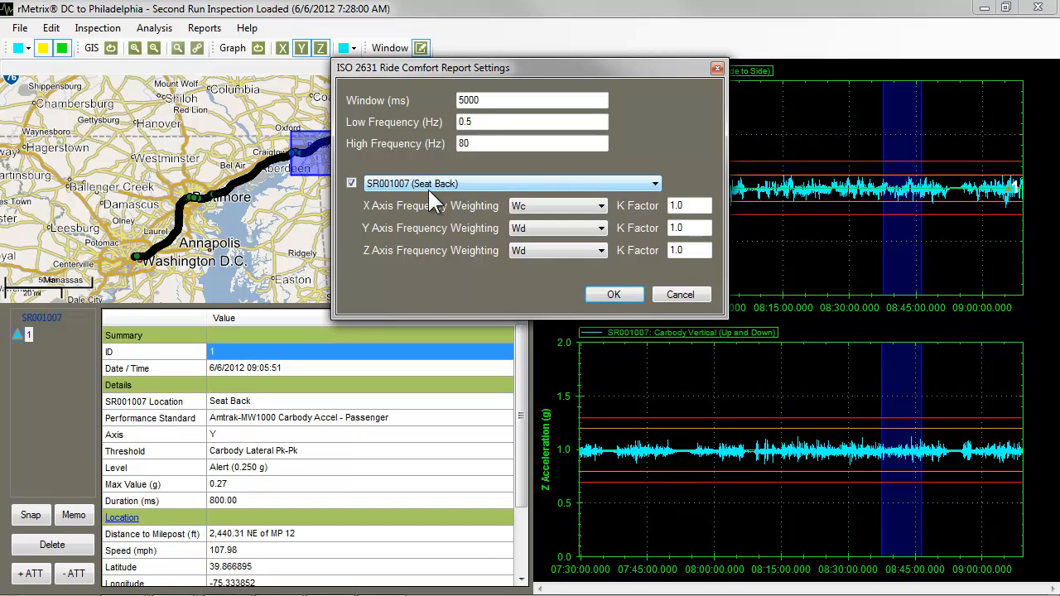
pyautogui.click(683, 298)
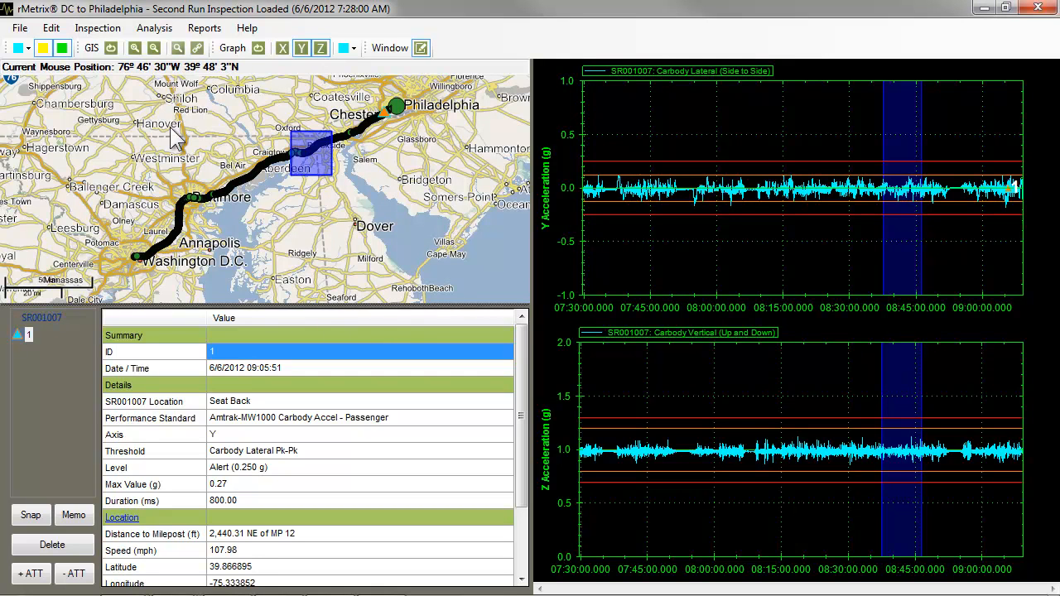
# Step: Change accelerometer SR001007's location to Seat Surface in the inspection information
pyautogui.click(98, 29)
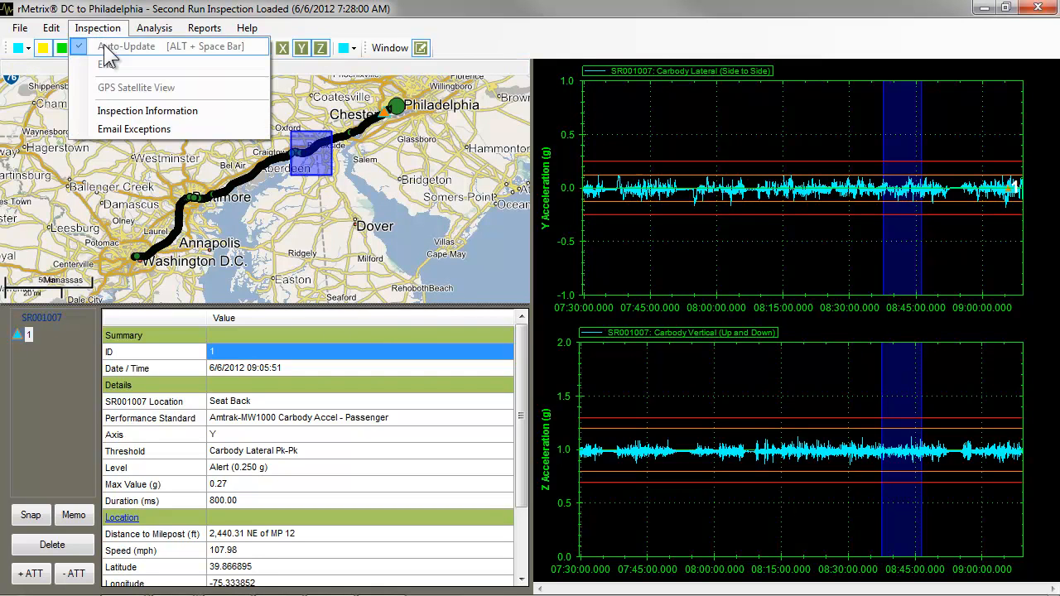
pyautogui.click(118, 111)
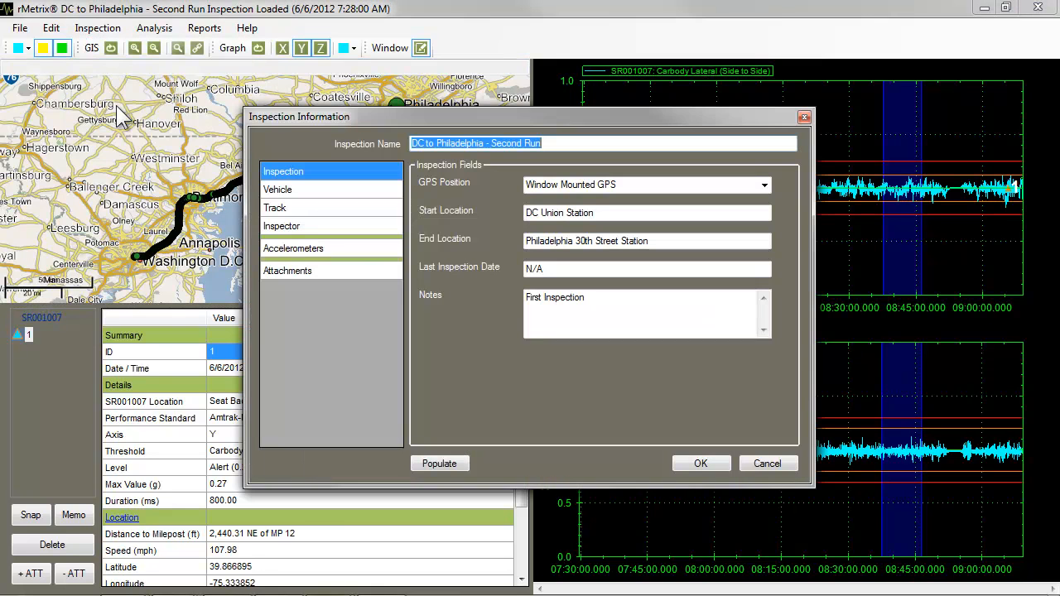
pyautogui.click(320, 262)
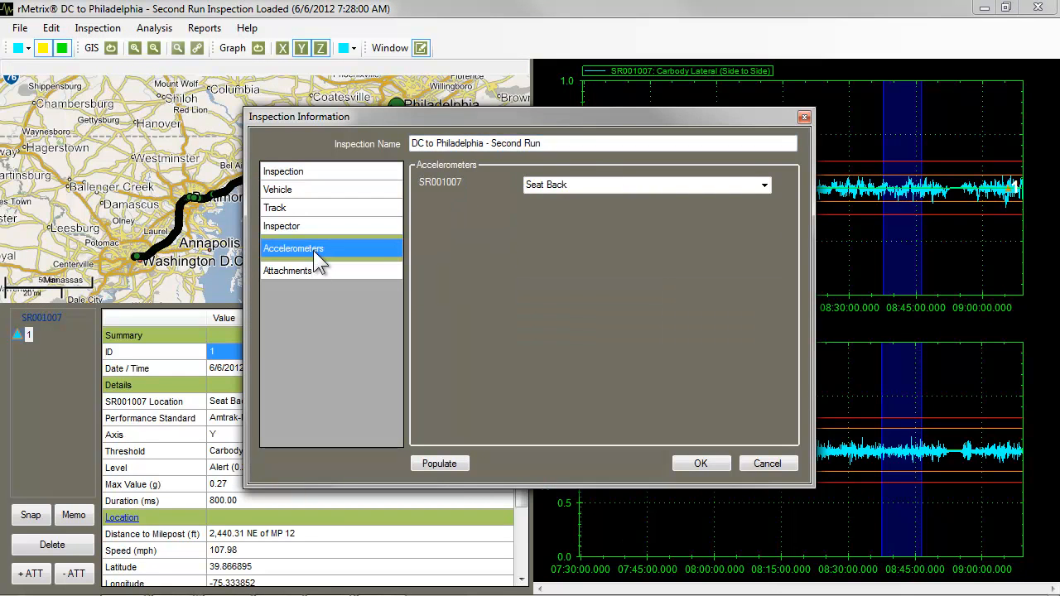
pyautogui.click(763, 185)
pyautogui.click(561, 247)
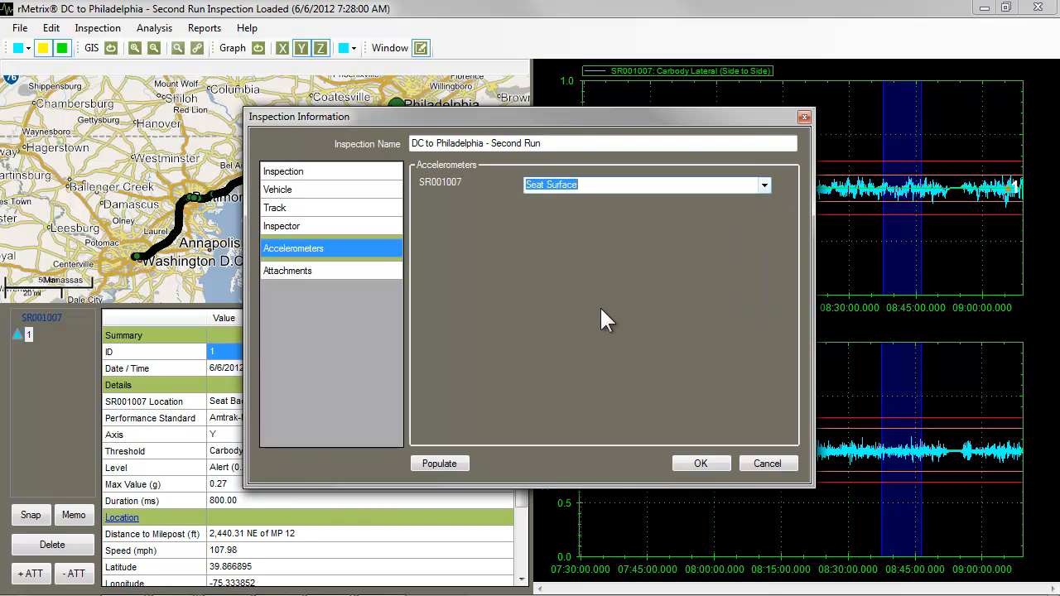
pyautogui.click(703, 463)
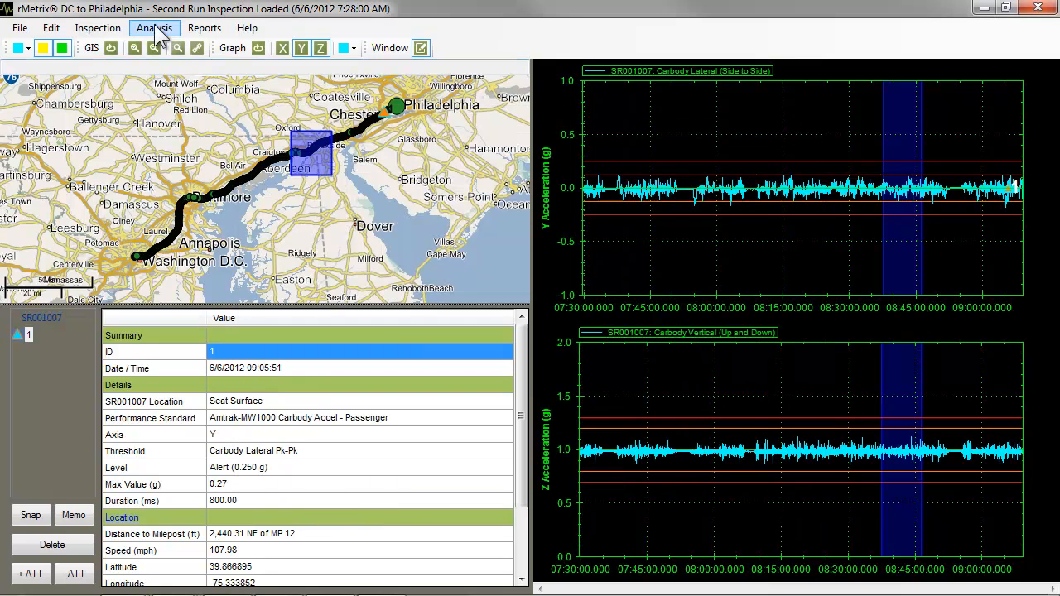
# Step: Generate the ISO 2631 ride comfort report for SR001007 (Seat Surface) with the default settings, and maximize the report
pyautogui.click(207, 28)
pyautogui.click(254, 149)
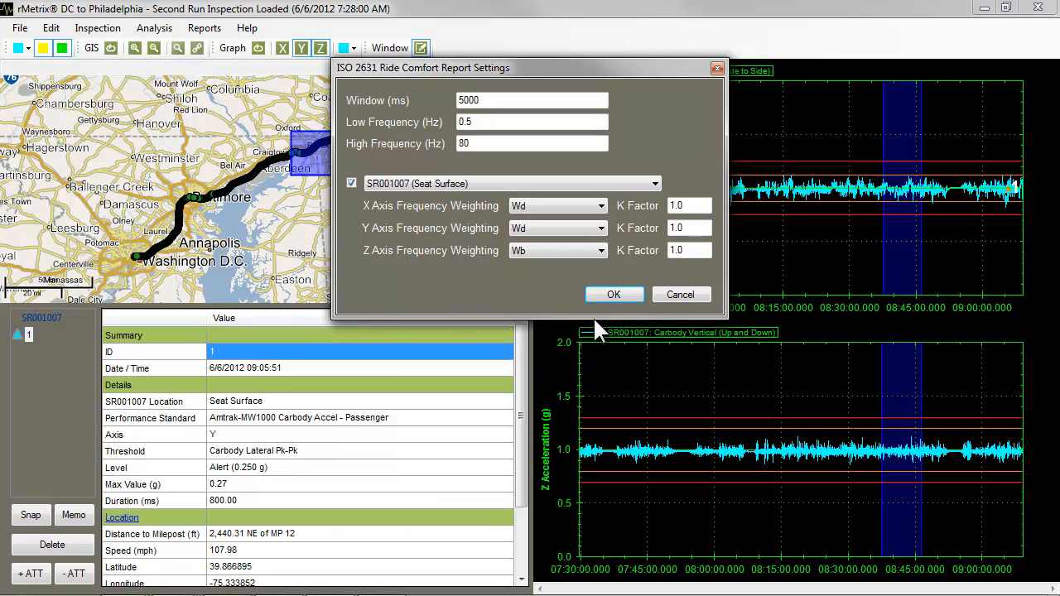
pyautogui.click(601, 291)
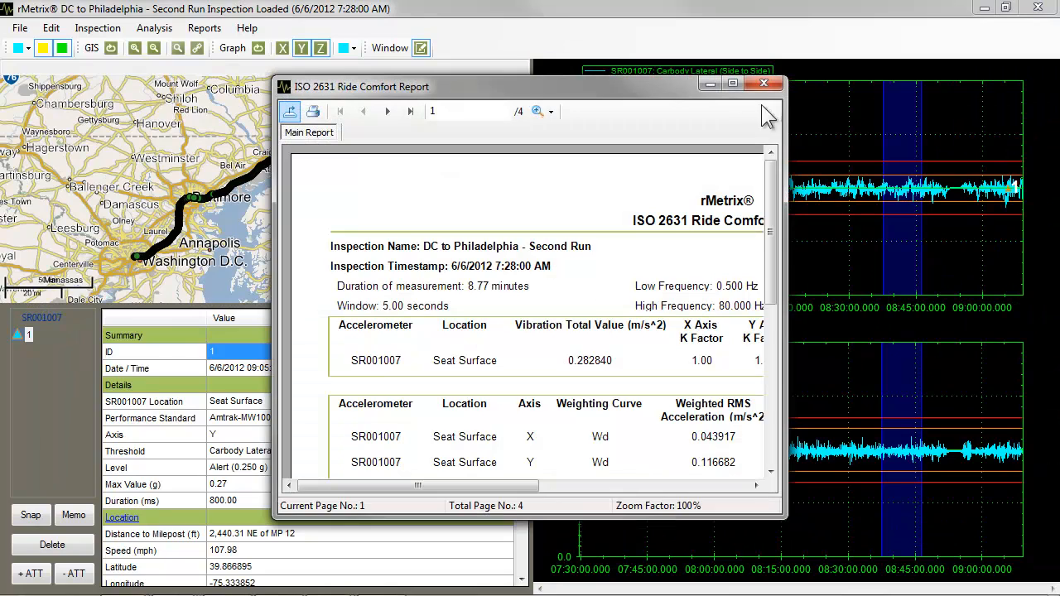
pyautogui.click(732, 84)
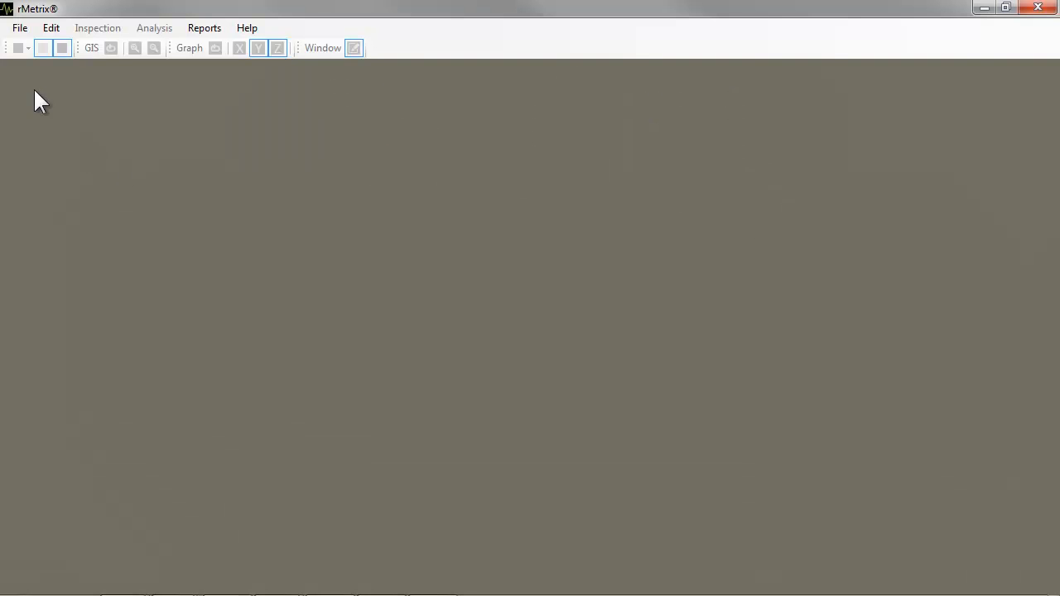
# Step: Start uploading the inspection DC to Philadelphia - Second Run (6/6/2012 7:28:00 AM) to the FTP server, and cancel the transfer
pyautogui.click(18, 29)
pyautogui.click(74, 123)
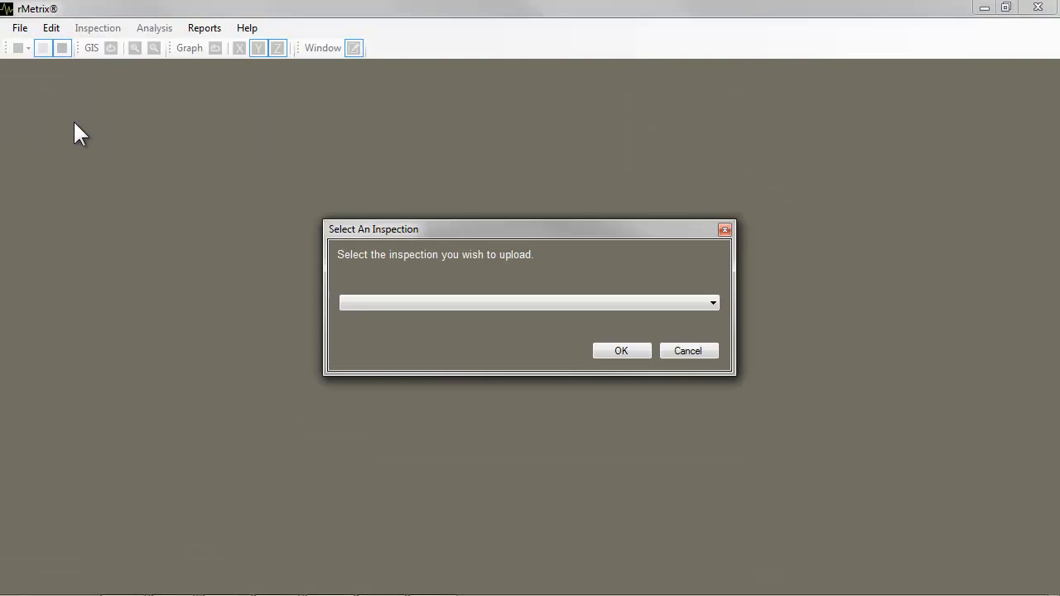
pyautogui.click(463, 301)
pyautogui.click(466, 322)
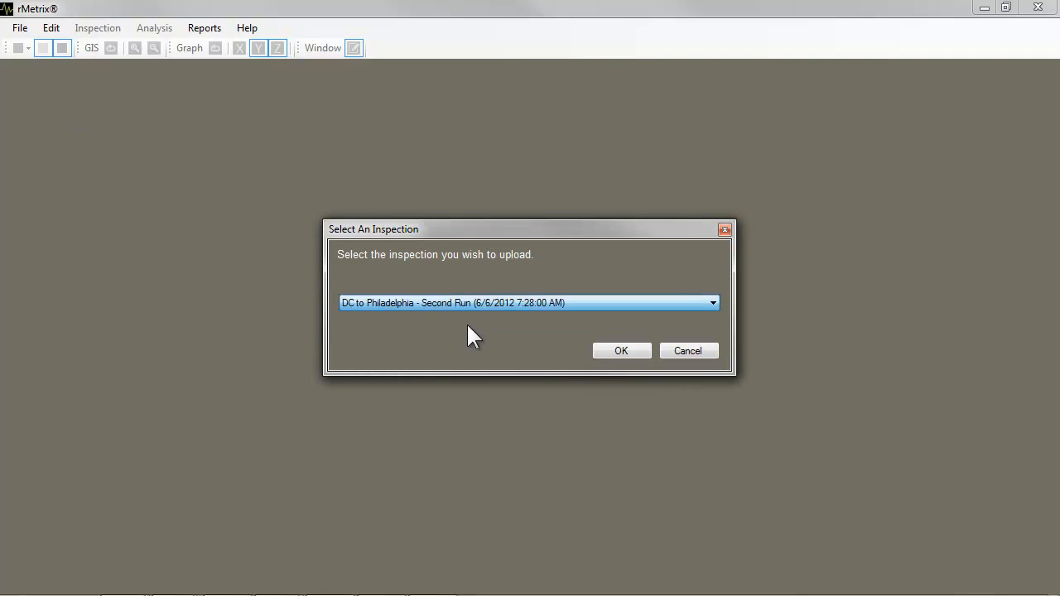
pyautogui.click(616, 358)
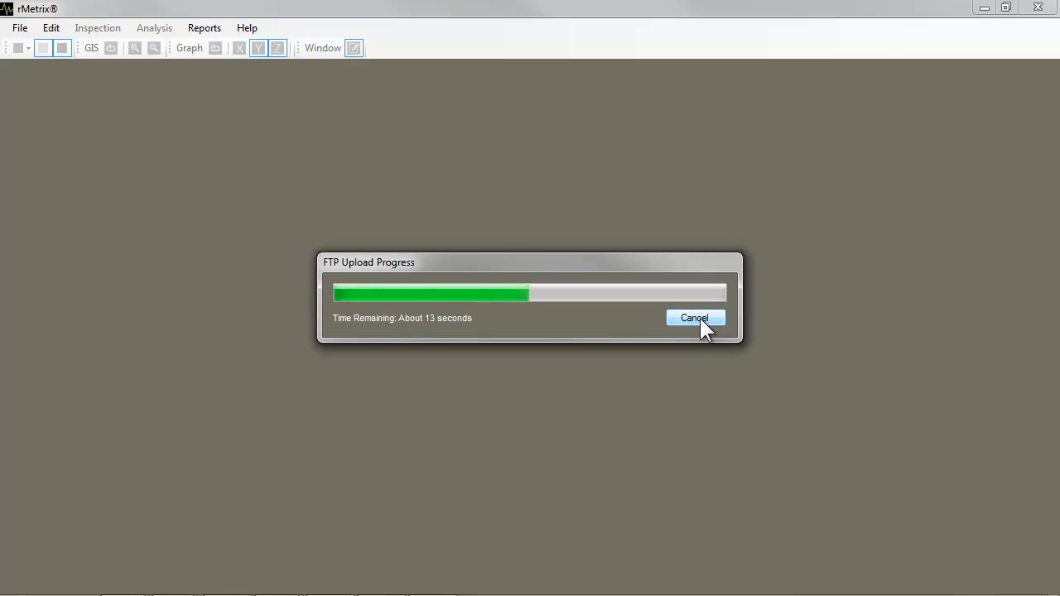
pyautogui.click(699, 316)
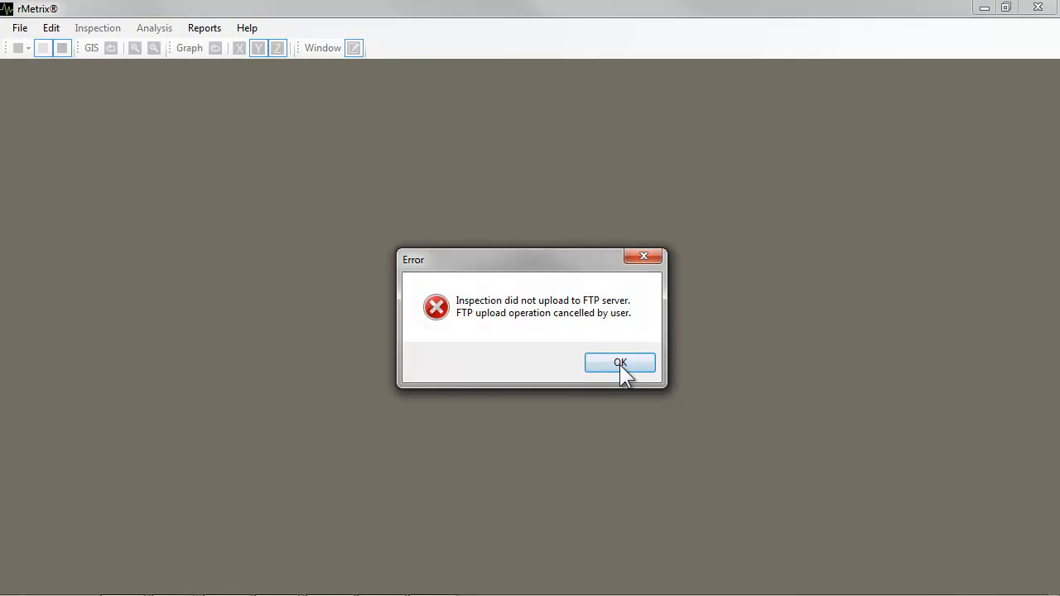